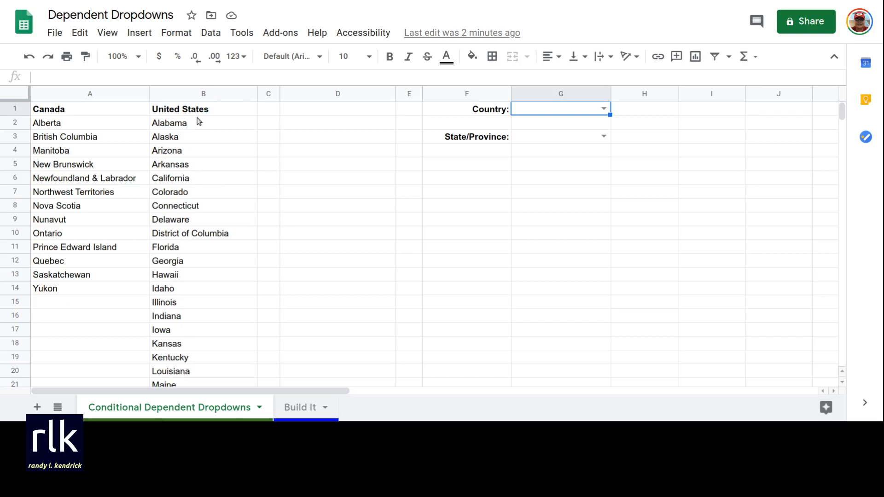
Step: Choose Canada as the country and Nunavut as the state/province in the finished example's dropdowns
left_click(604, 109)
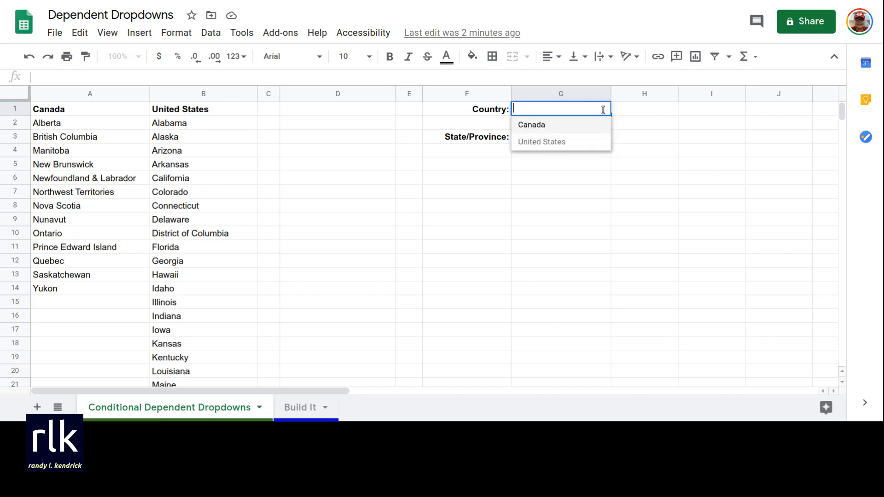
left_click(534, 124)
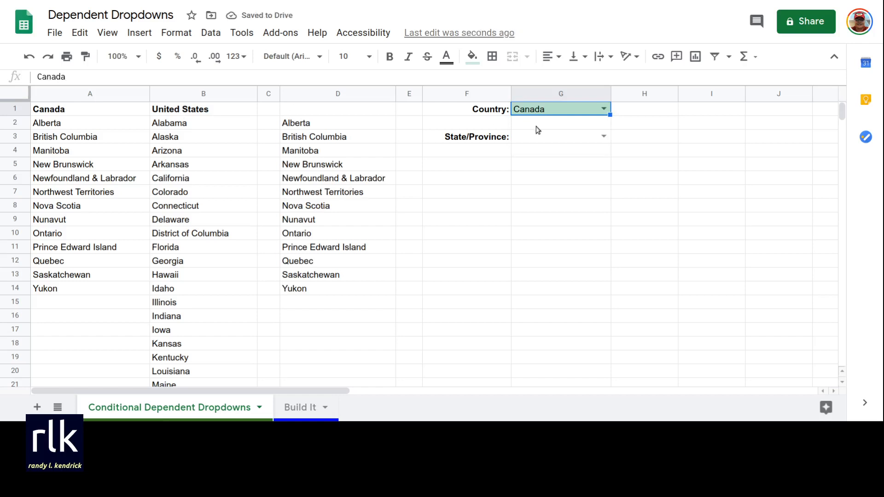
left_click(604, 136)
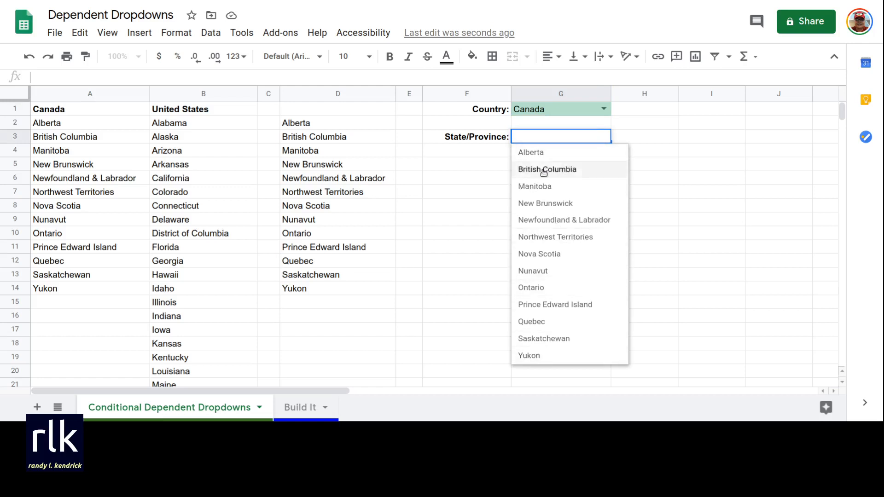
left_click(534, 271)
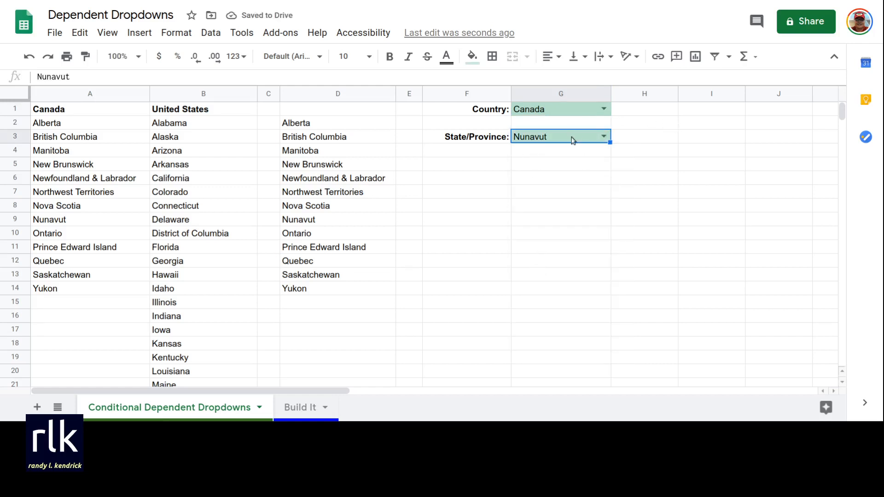
Step: Change the example's country to United States and pick Georgia as the state/province
double_click(601, 108)
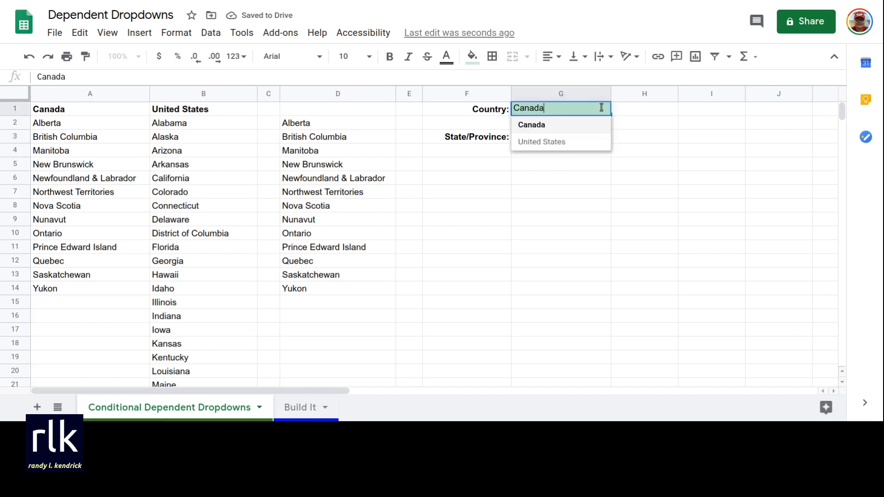
left_click(527, 142)
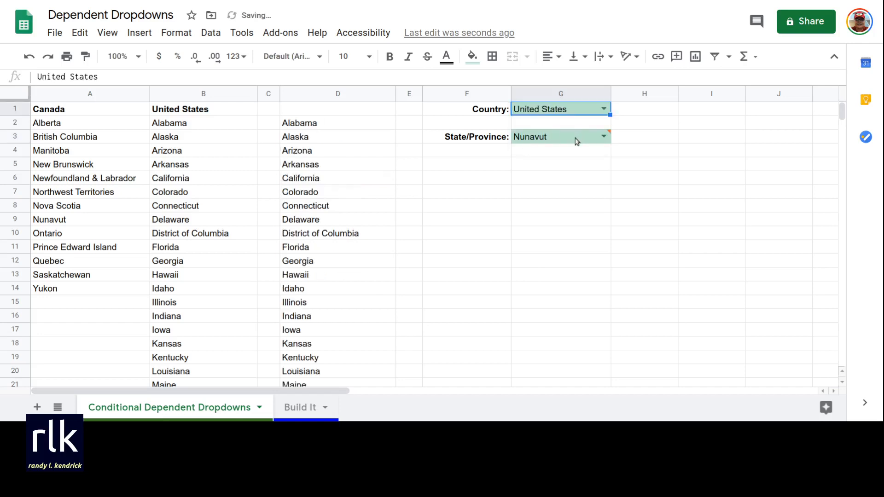
mouse_move(581, 137)
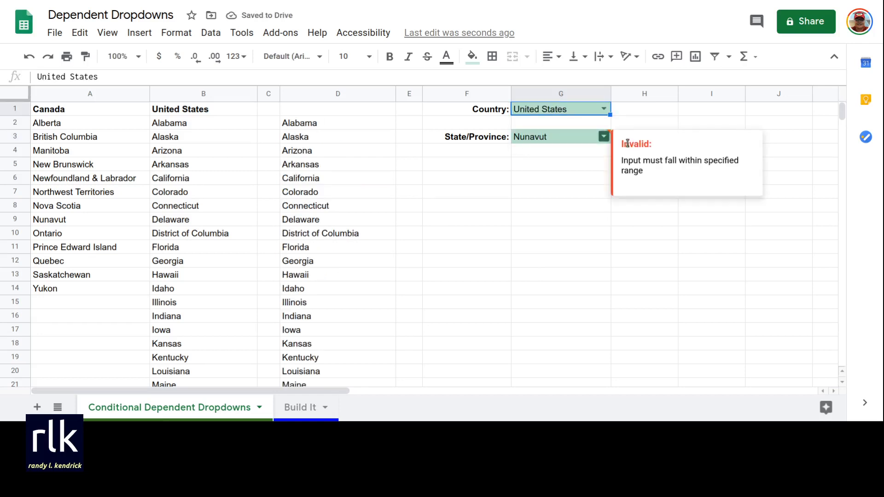
left_click(603, 136)
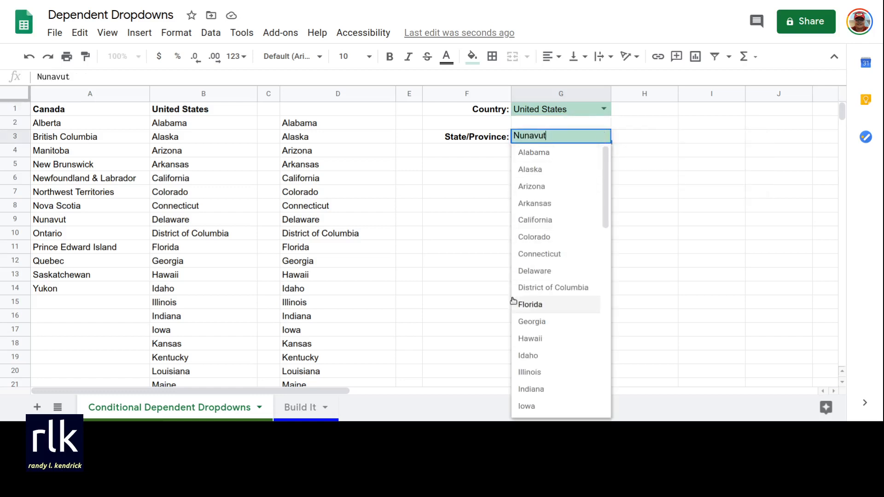
left_click(526, 322)
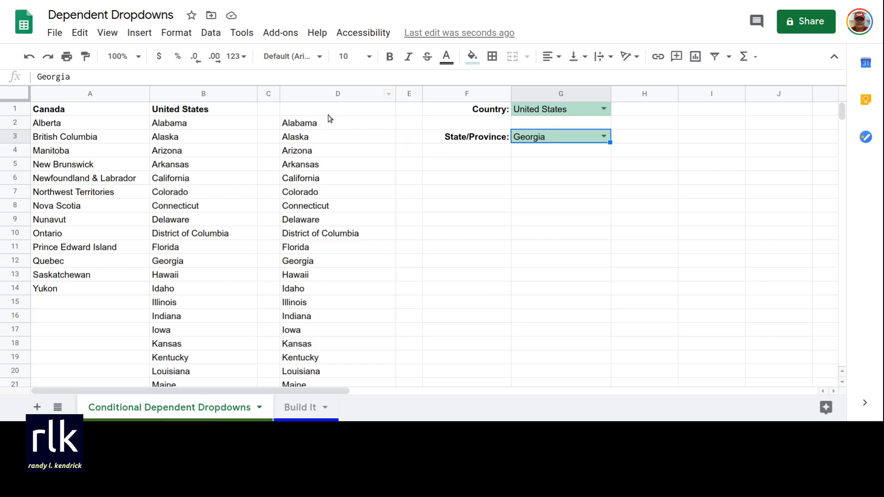
Step: Switch the example's country back to Canada and clear both the Country and State/Province cells
double_click(603, 108)
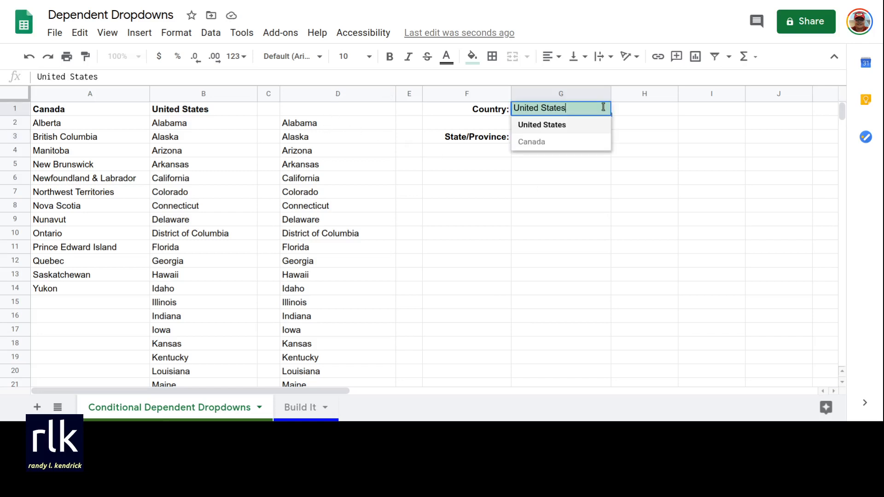
left_click(531, 142)
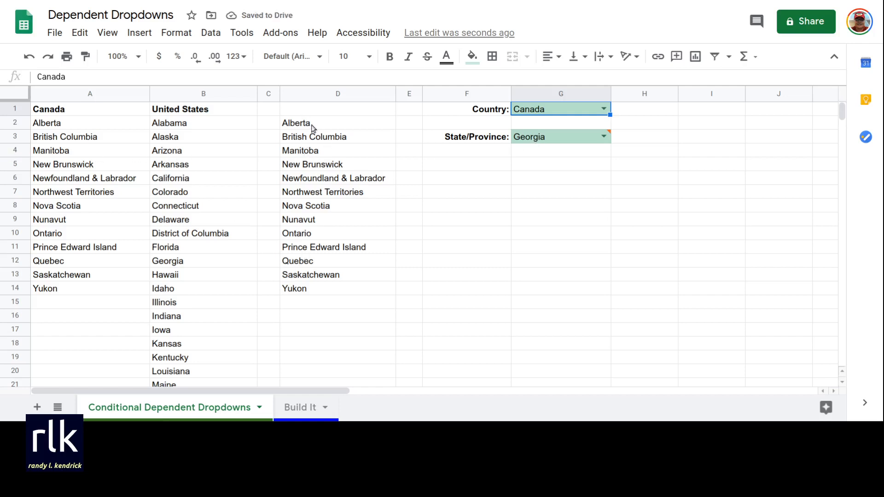
mouse_move(573, 140)
key("Delete")
key("Down")
key("Down")
key("Delete")
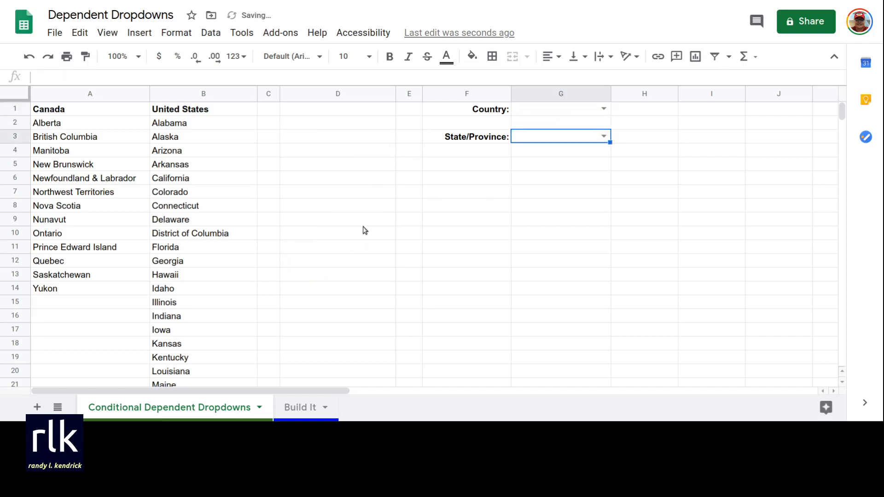
Step: On the Conditional Dependent Dropdowns sheet, choose Canada as the country once more and clear that cell
left_click(304, 416)
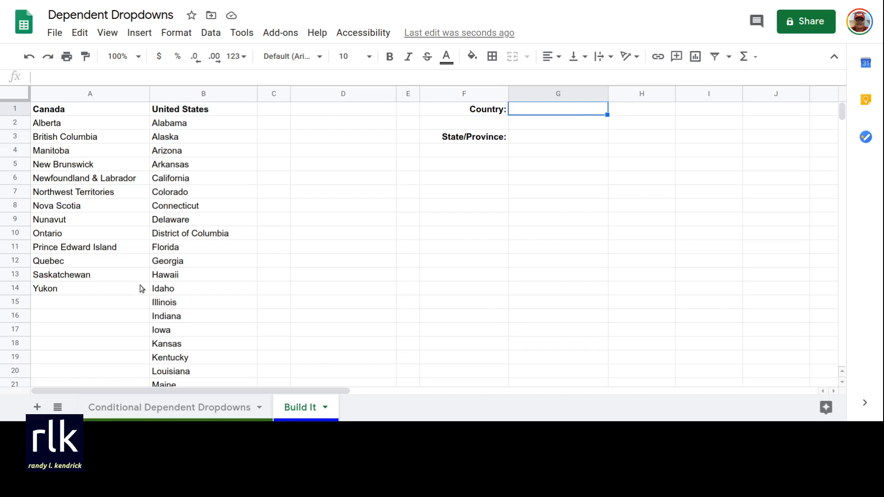
left_click(164, 416)
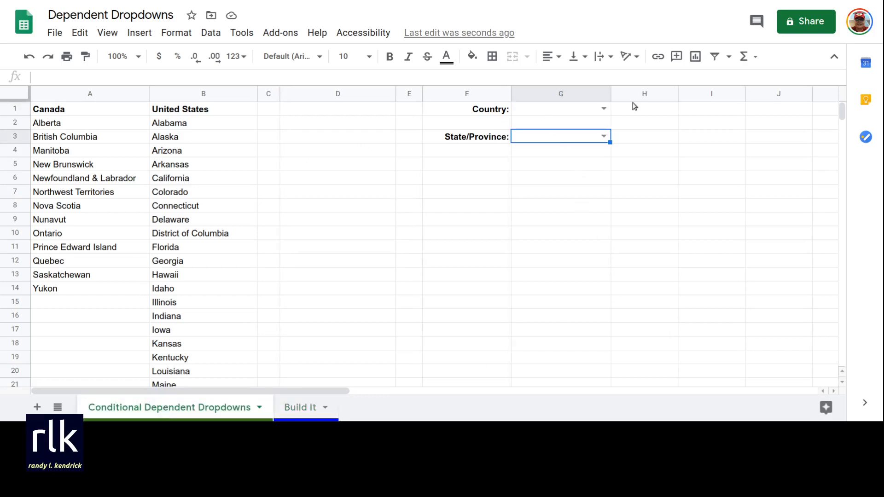
left_click(604, 111)
left_click(546, 126)
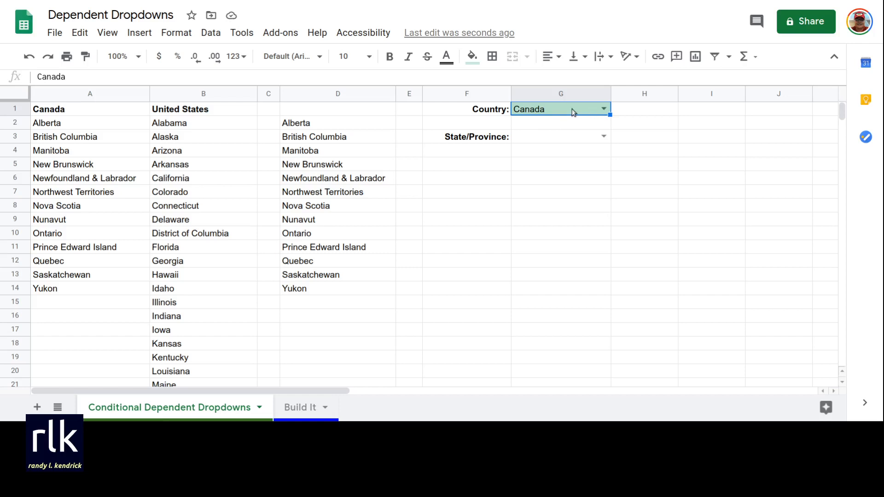
key("Delete")
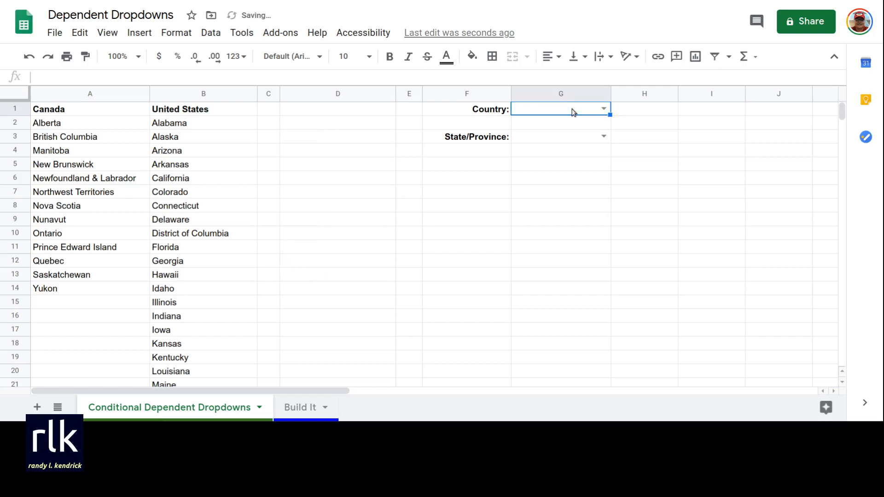
Step: On the Build It sheet, add data validation to Country cell G1 using a list from the range A1:B1
left_click(296, 414)
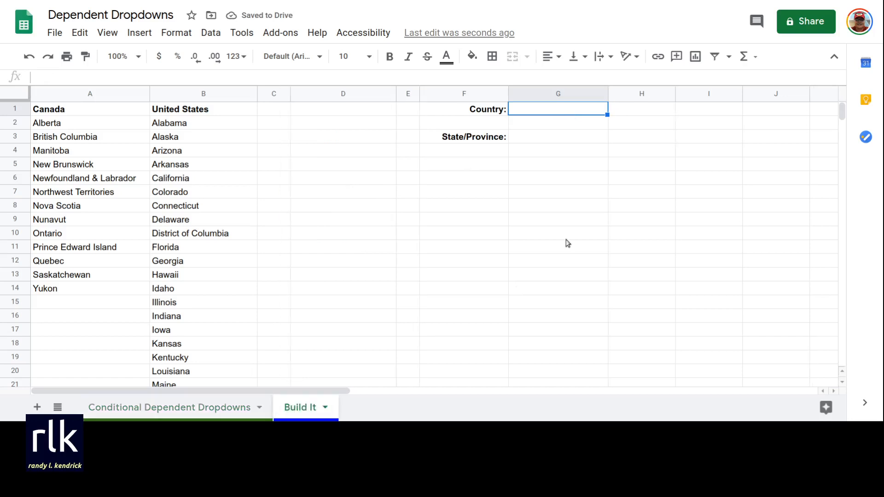
right_click(560, 110)
scroll(649, 385, "down", 2)
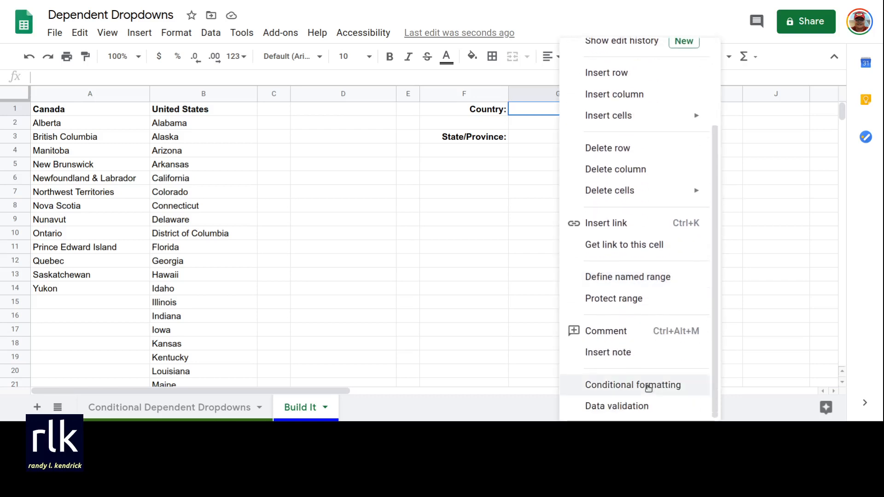
left_click(612, 407)
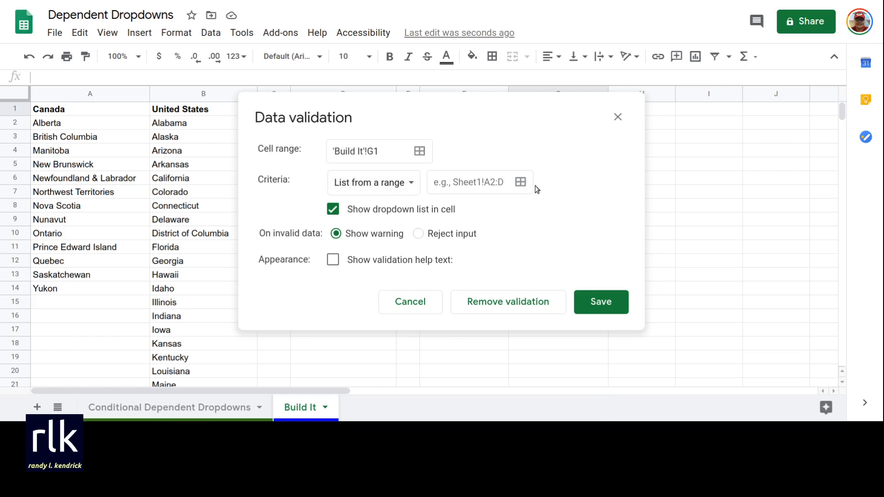
left_click(522, 183)
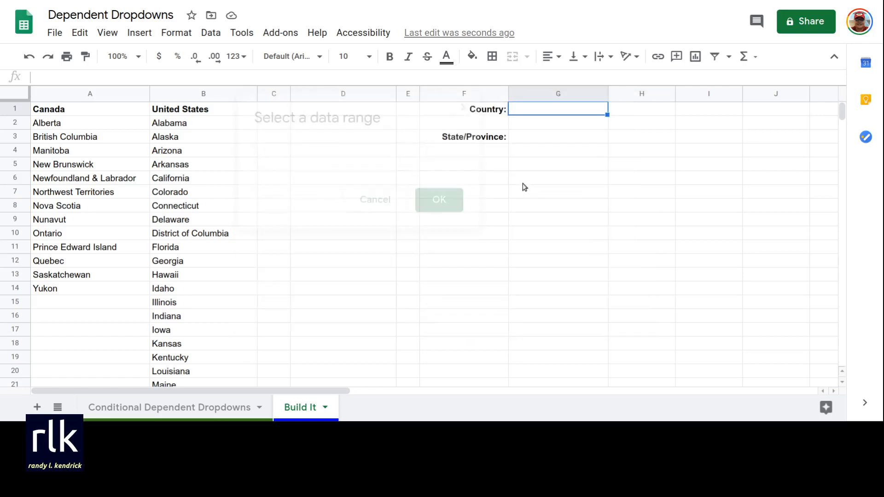
left_click(65, 110)
left_click_drag(65, 110, 161, 107)
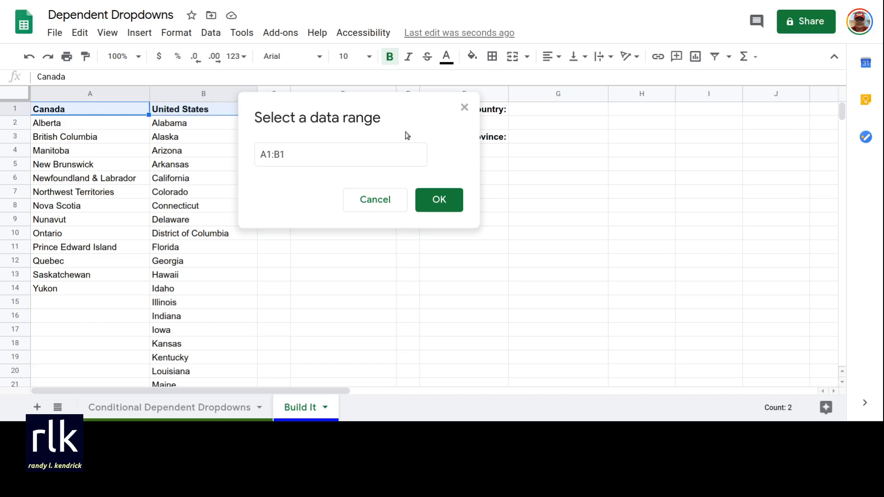
left_click(451, 205)
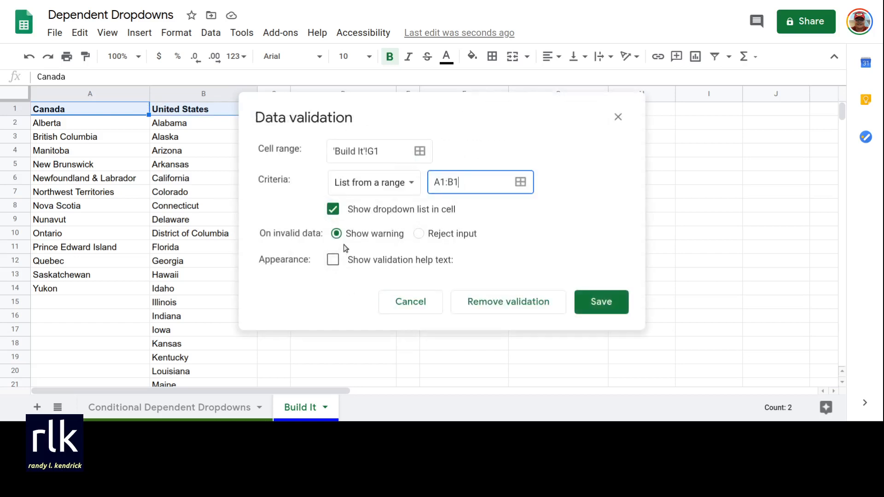
left_click(618, 316)
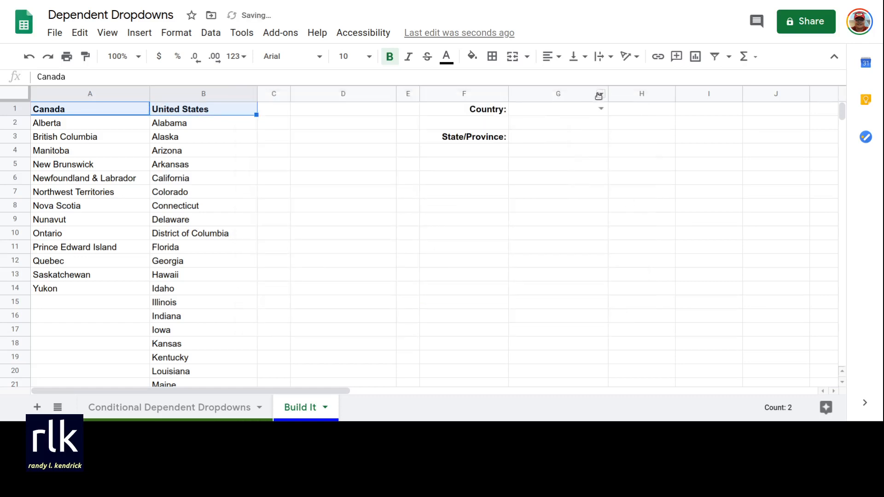
Step: Test the new Country dropdown by choosing Canada, United States and Canada again, and clear cell G1
left_click(601, 110)
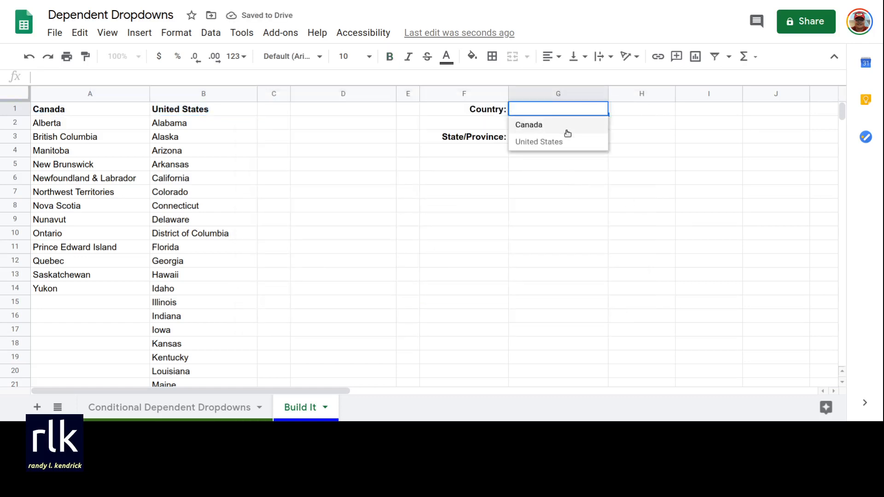
left_click(568, 131)
left_click(600, 110)
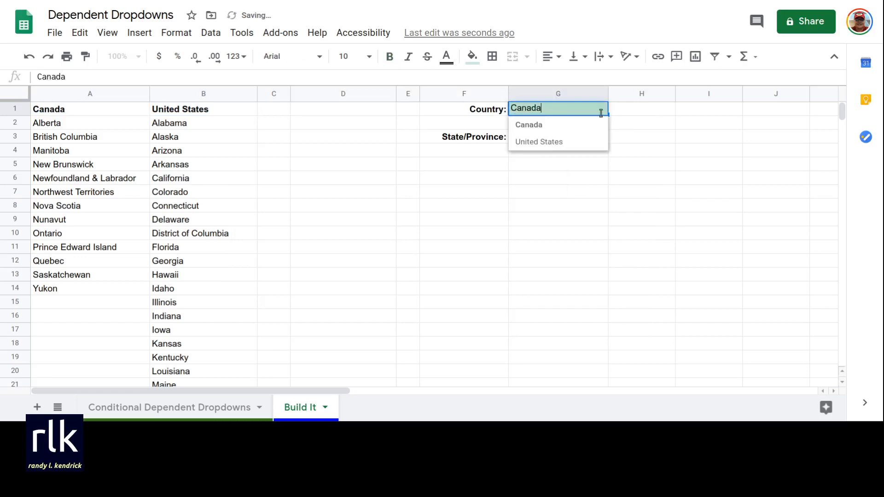
left_click(556, 141)
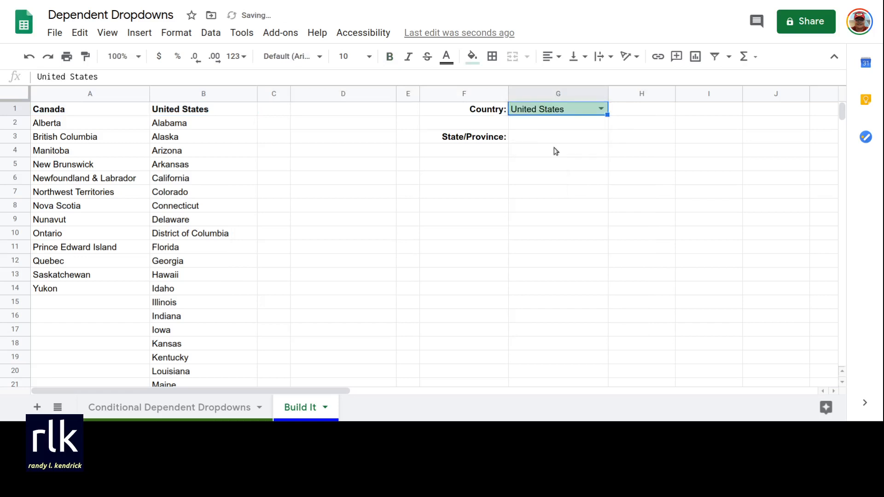
left_click(600, 109)
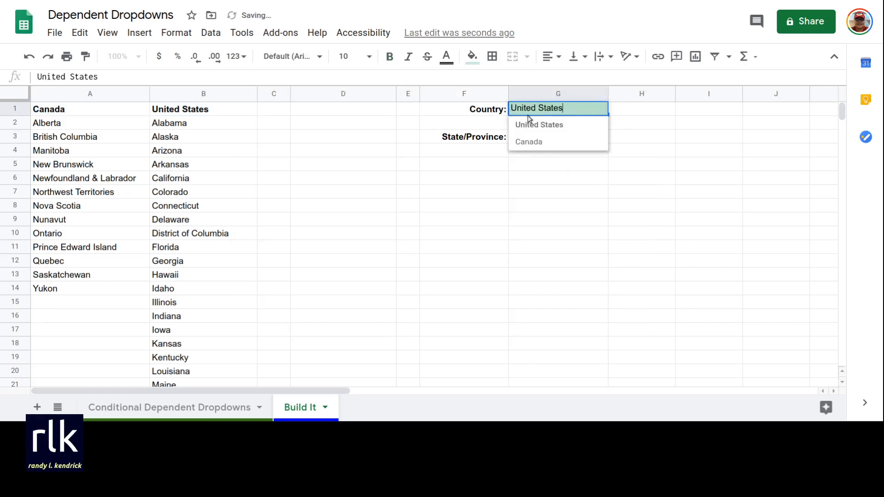
left_click(520, 142)
key("Delete")
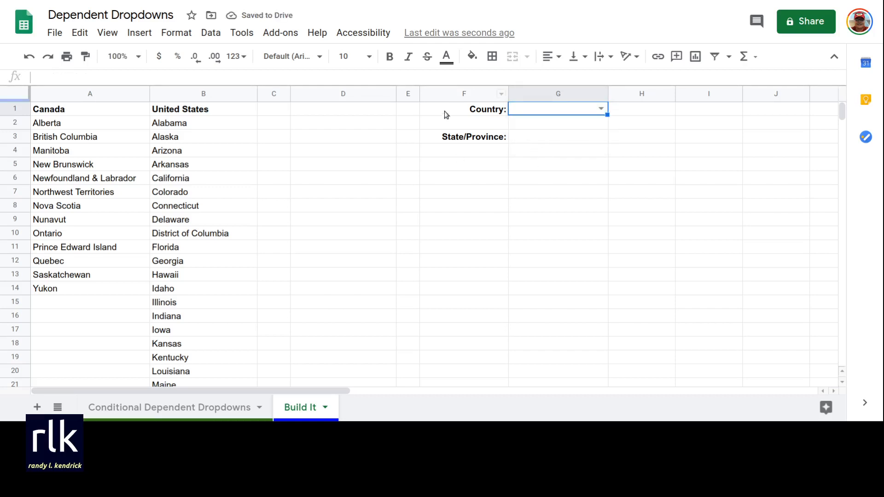
Step: In cell D2, start an IF formula that returns the range A2:A14 when Country cell G1 equals A1
left_click(518, 138)
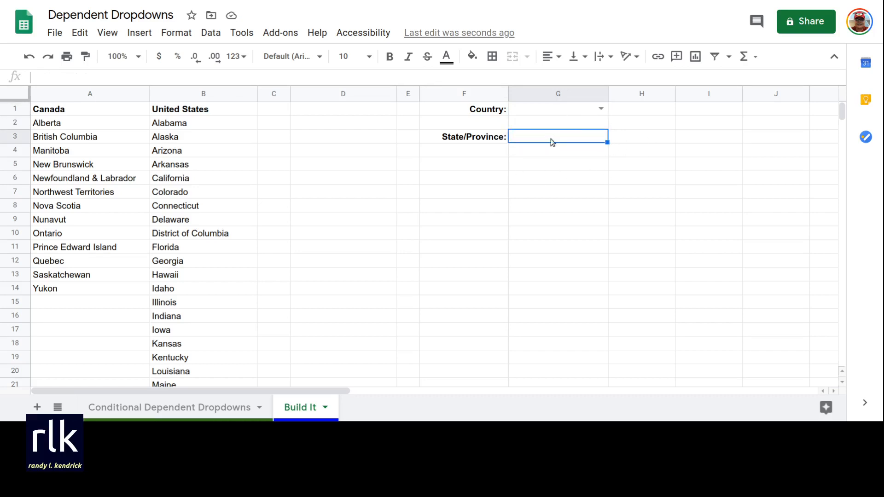
left_click(319, 125)
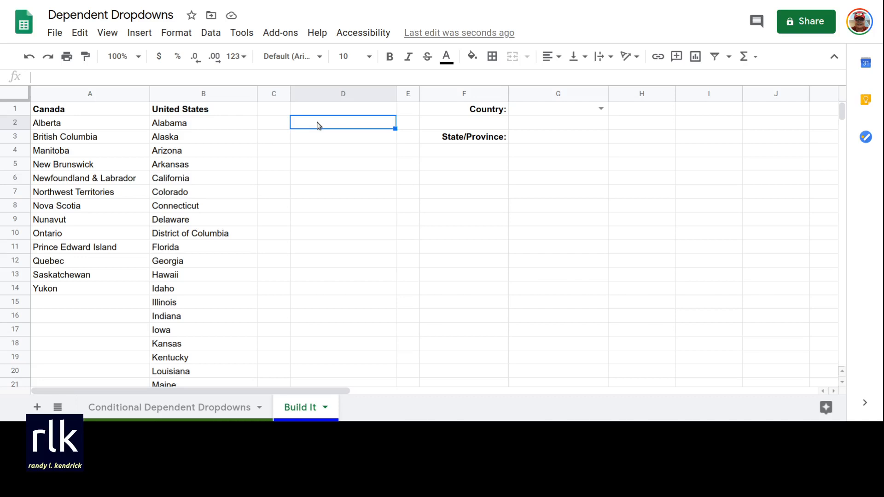
type("=")
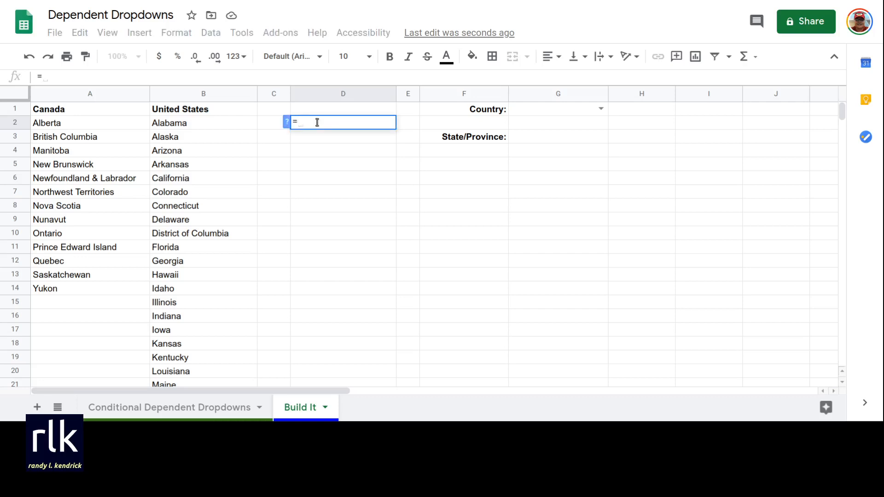
type("if")
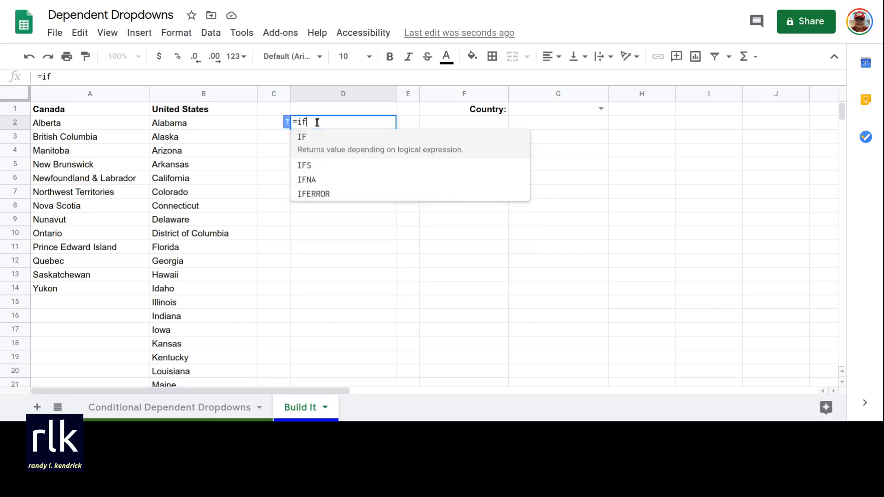
type("(")
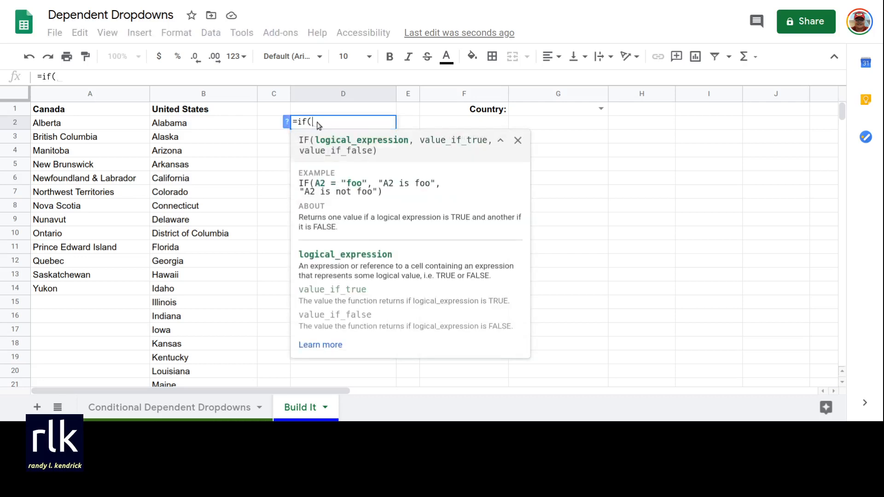
left_click(542, 110)
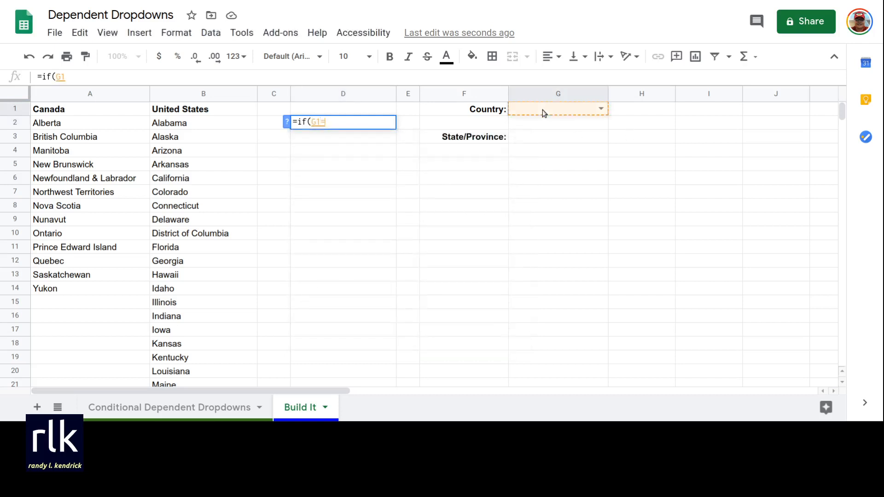
type("=")
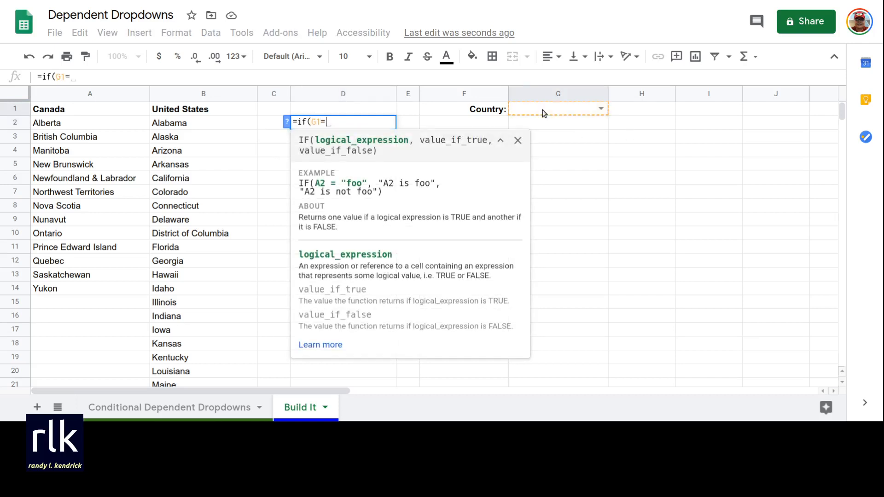
left_click(122, 110)
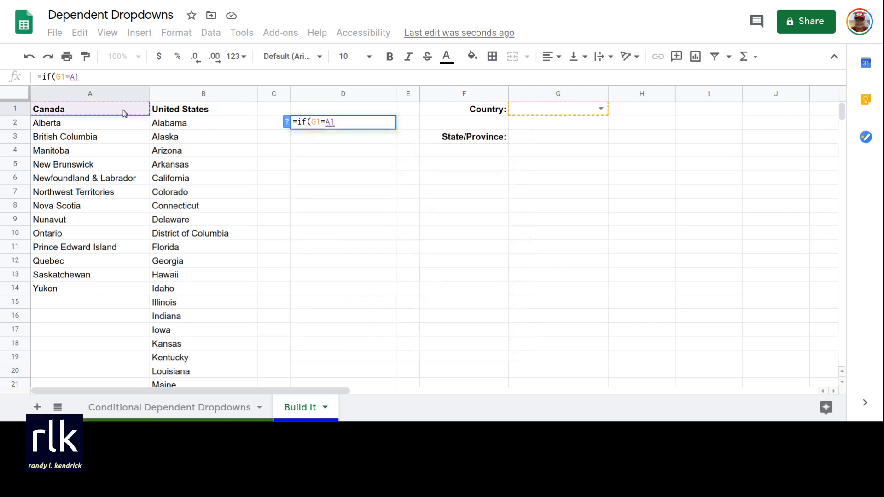
type(",")
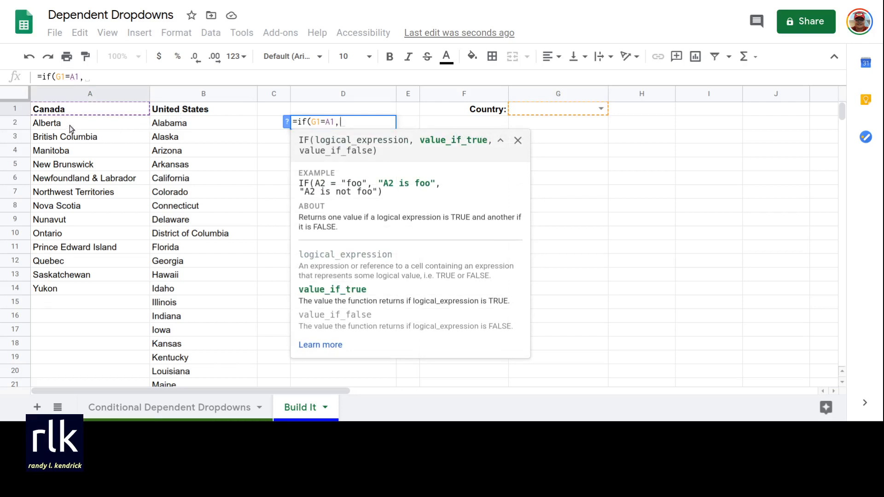
left_click_drag(70, 125, 64, 289)
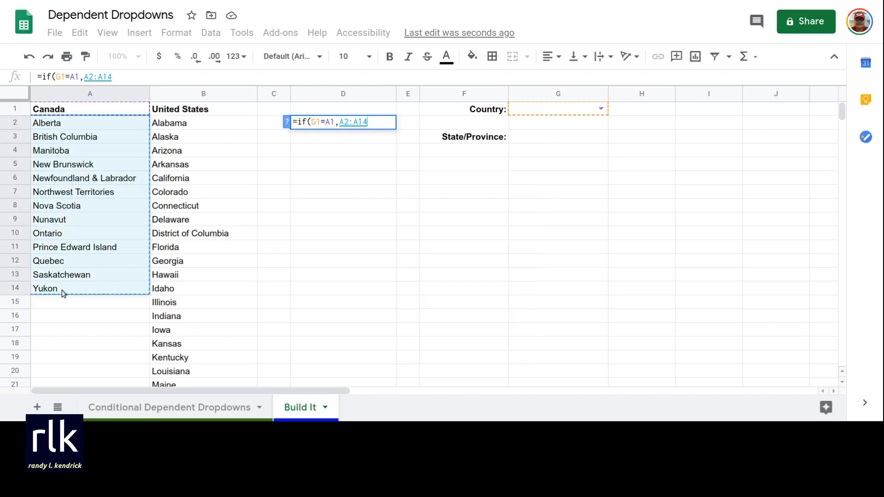
Step: Complete D2's formula with a nested IF that returns B2:B52 when G1 equals B1, otherwise an empty string ""
type(",")
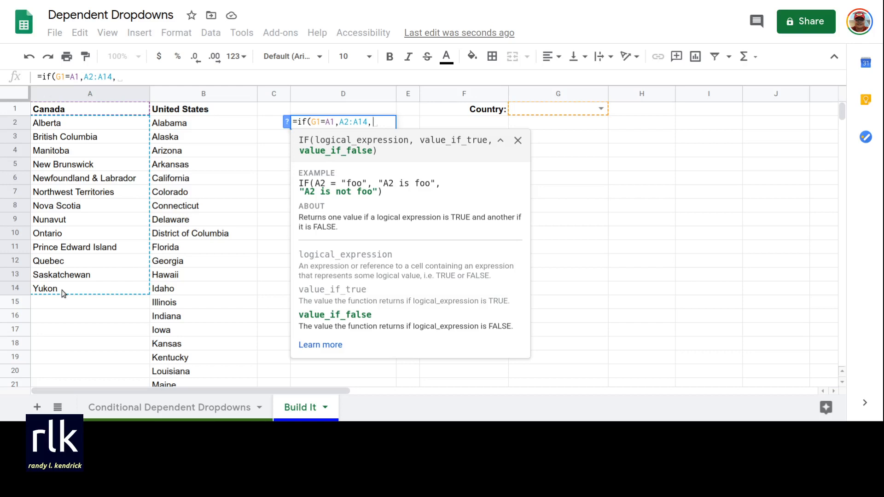
type("if(")
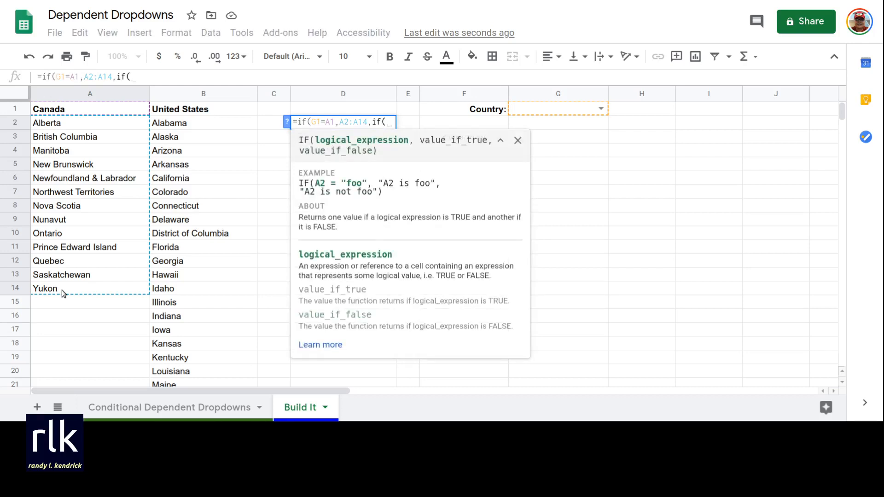
type("G1")
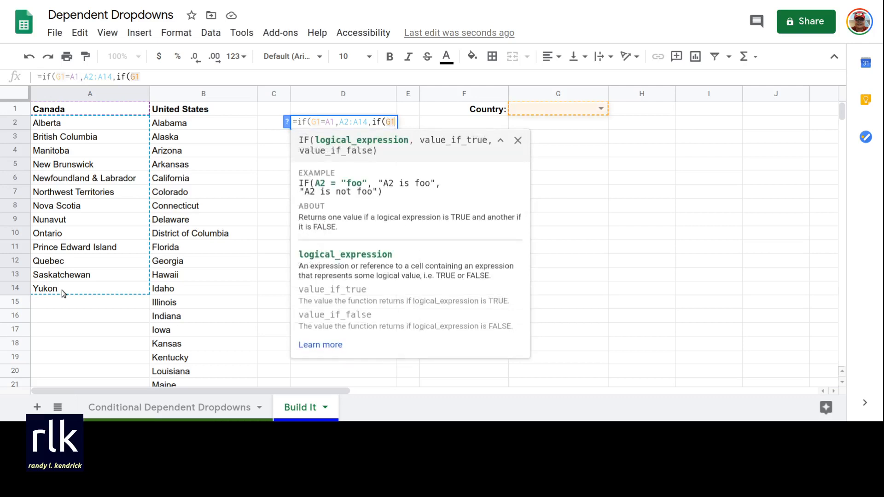
type("=")
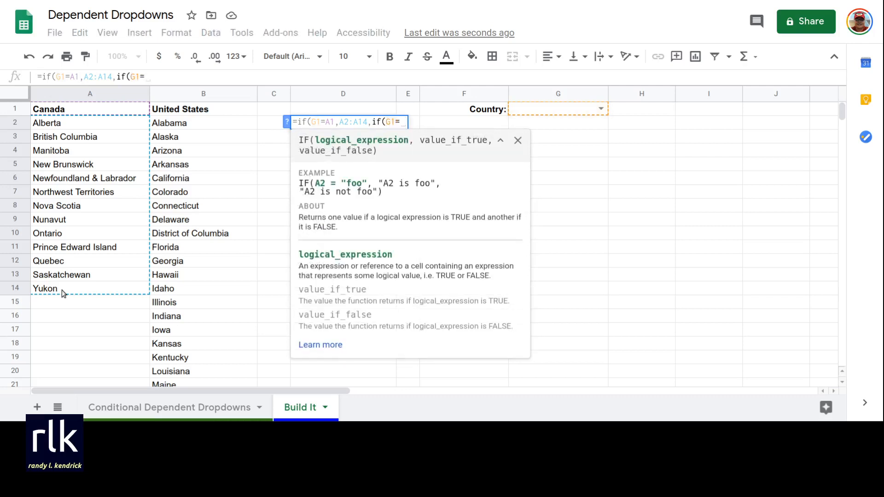
type("B1,")
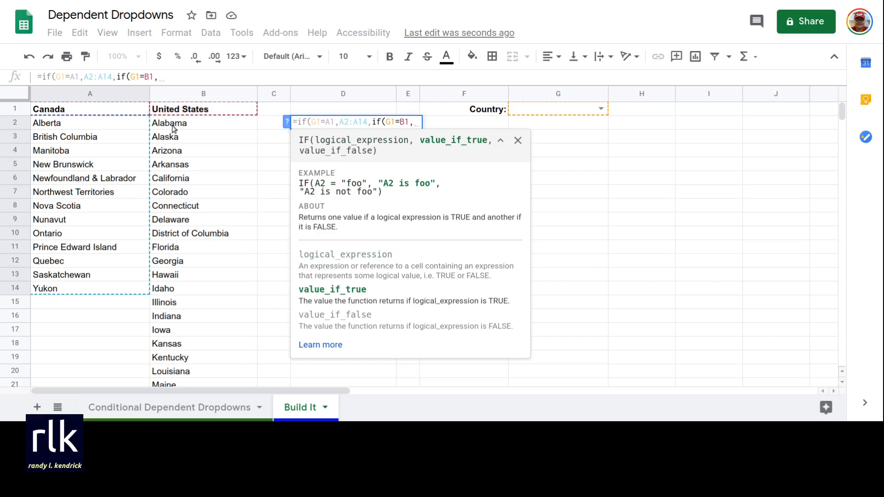
left_click_drag(174, 123, 161, 146)
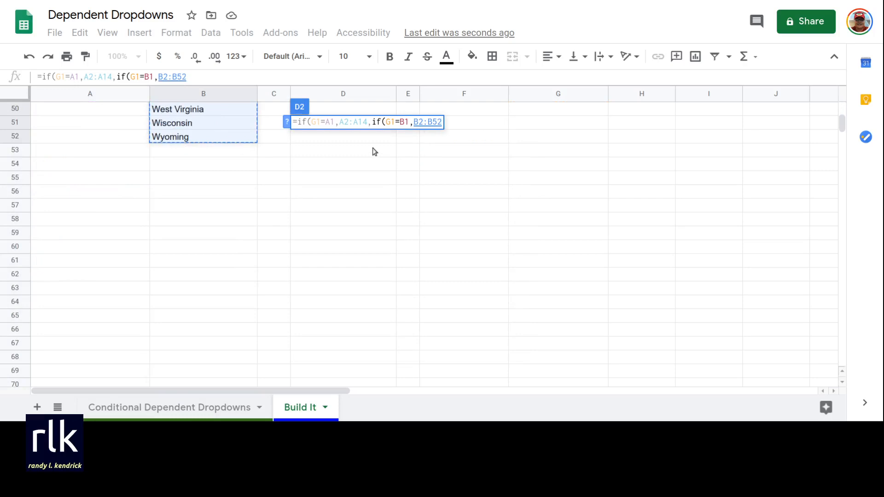
type(",\"\"")
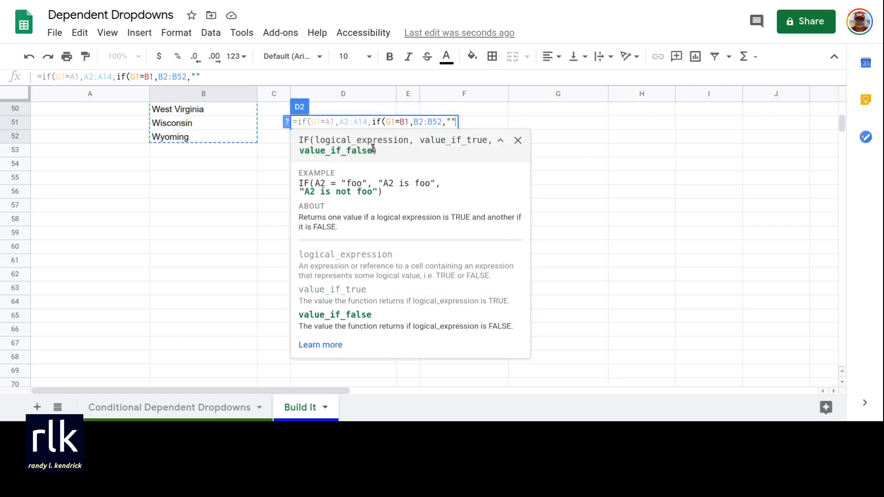
type(")")
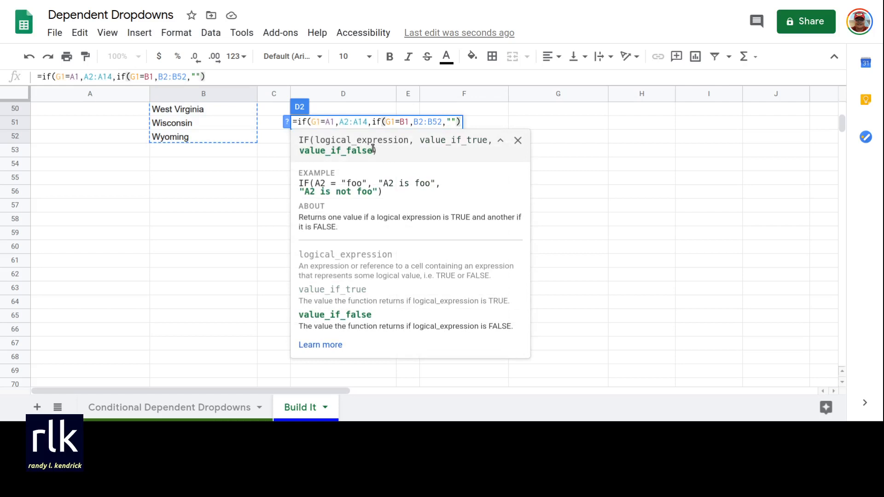
type(")")
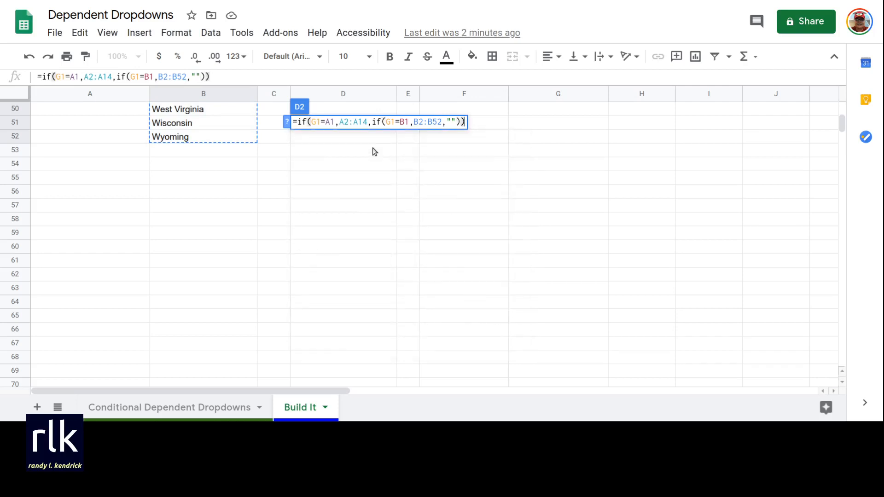
key("Return")
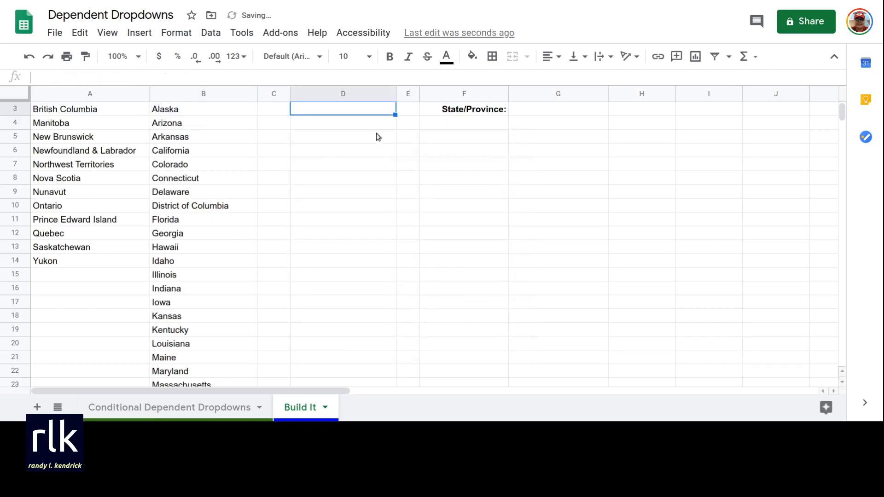
Step: Test the D2 formula by choosing Canada and United States in Country cell G1, and clear G1
scroll(377, 138, "up", 2)
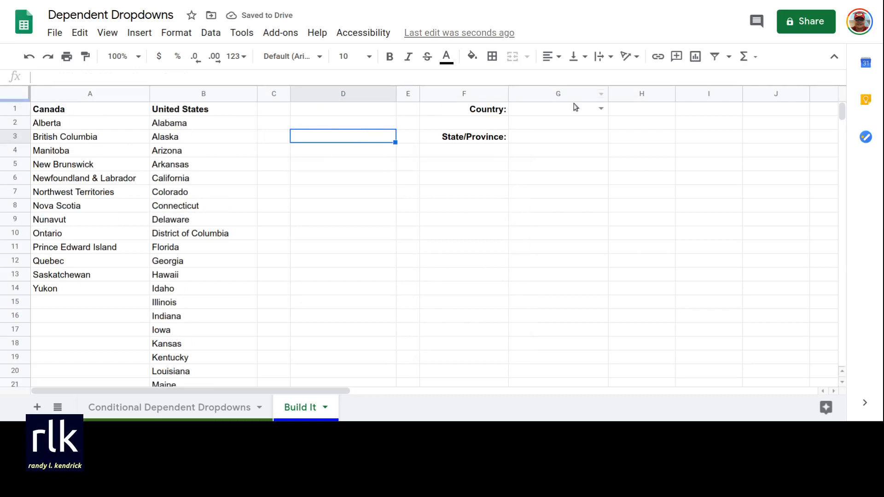
left_click(600, 109)
left_click(558, 125)
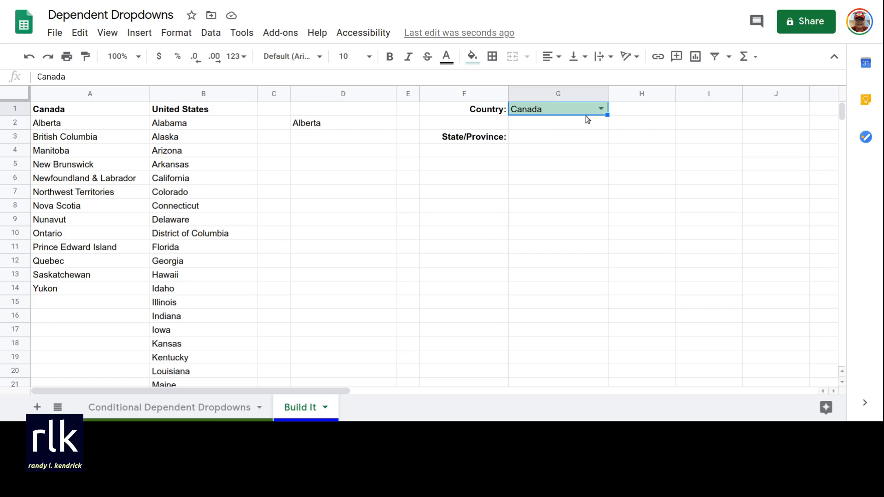
left_click(600, 108)
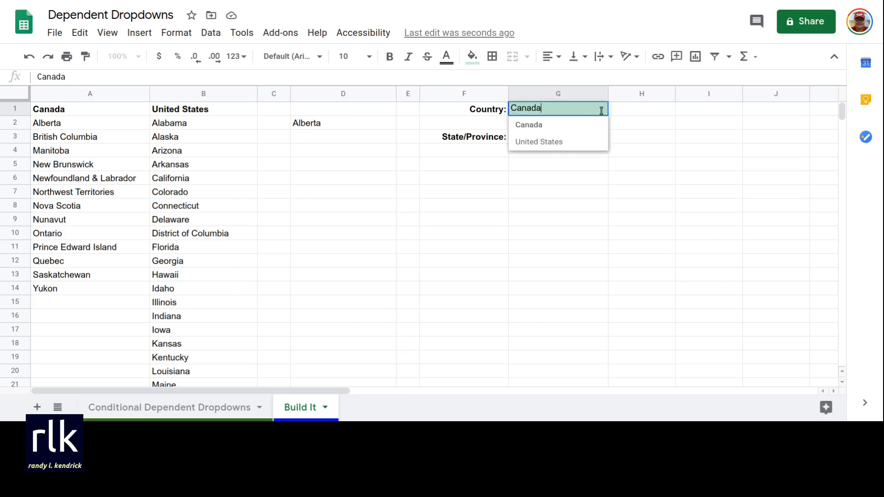
left_click(528, 144)
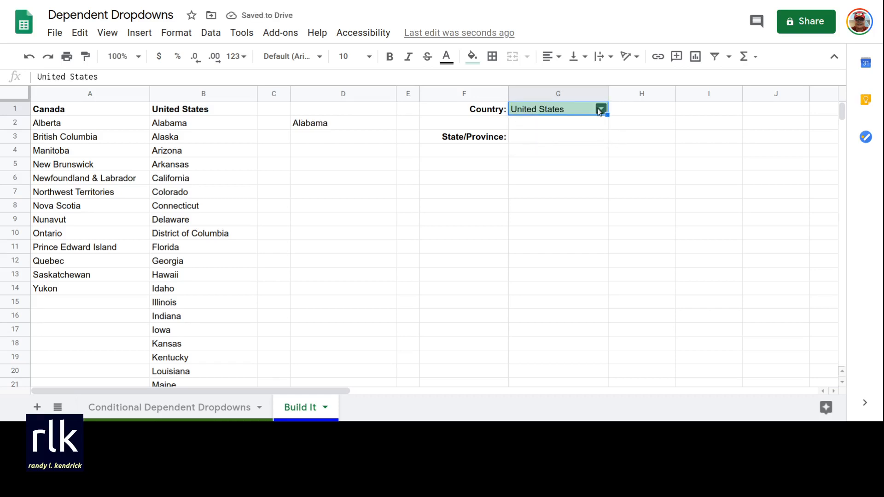
key("Delete")
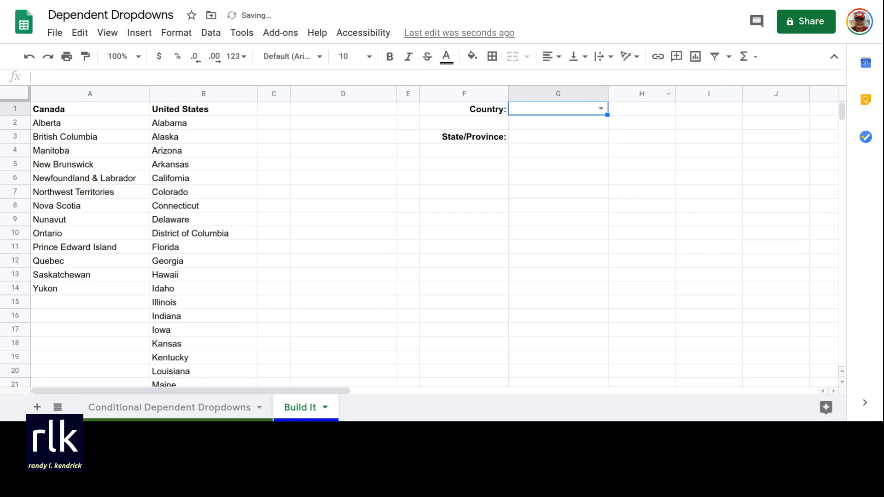
Step: Wrap the nested IF formula in D2 in ArrayFormula and review the complete formula without changing it
left_click(323, 125)
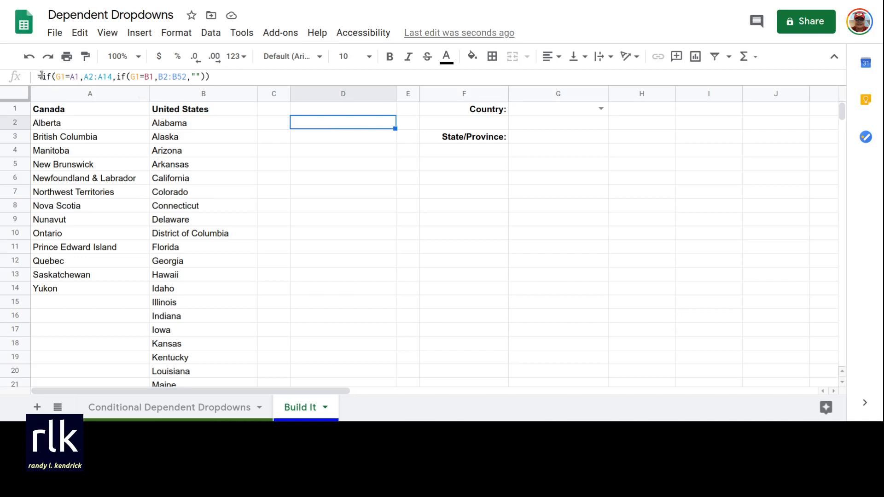
left_click(212, 76)
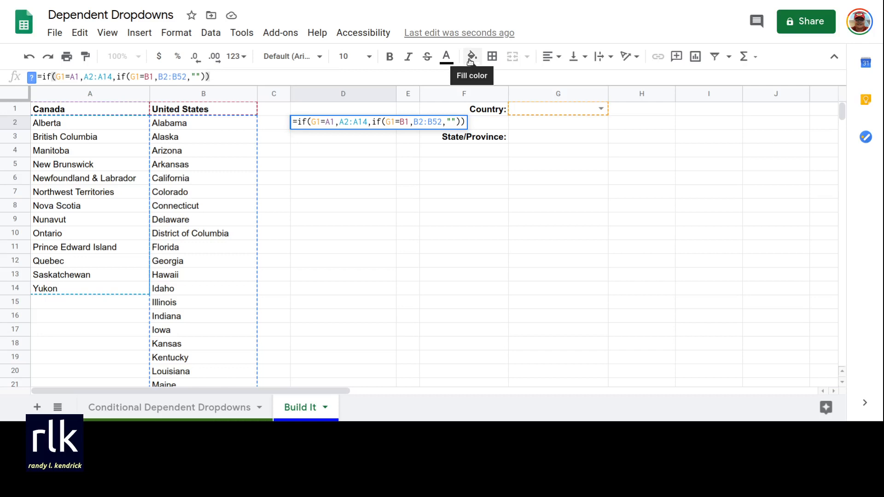
key("ctrl+shift+Return")
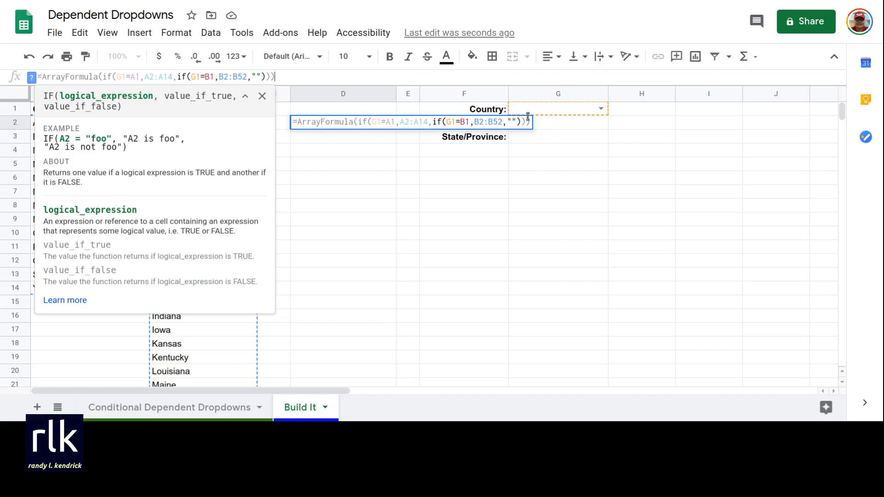
key("Return")
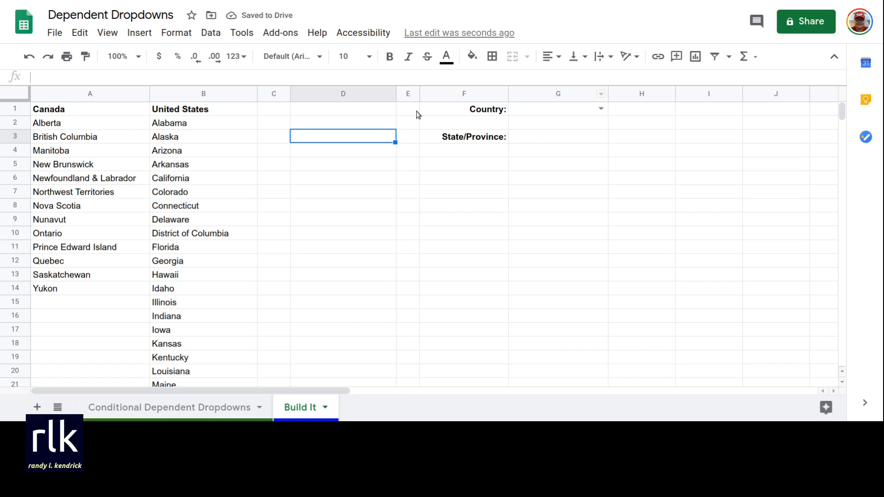
left_click(338, 123)
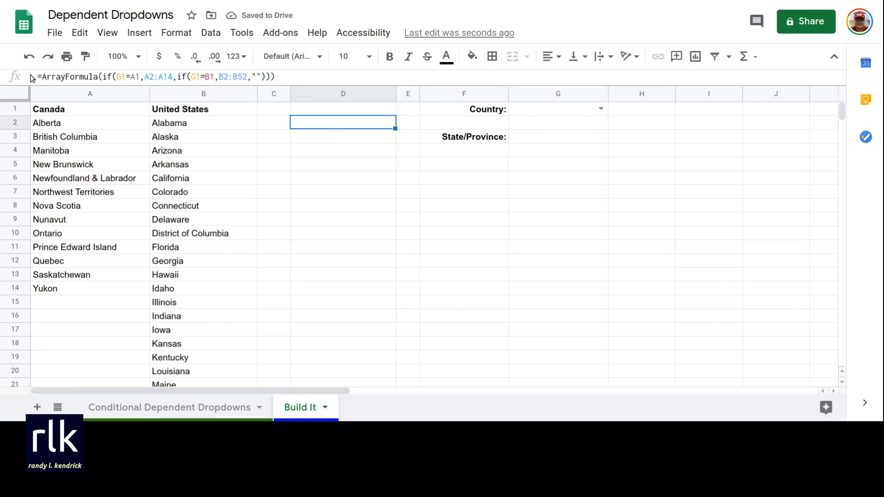
left_click_drag(37, 78, 299, 79)
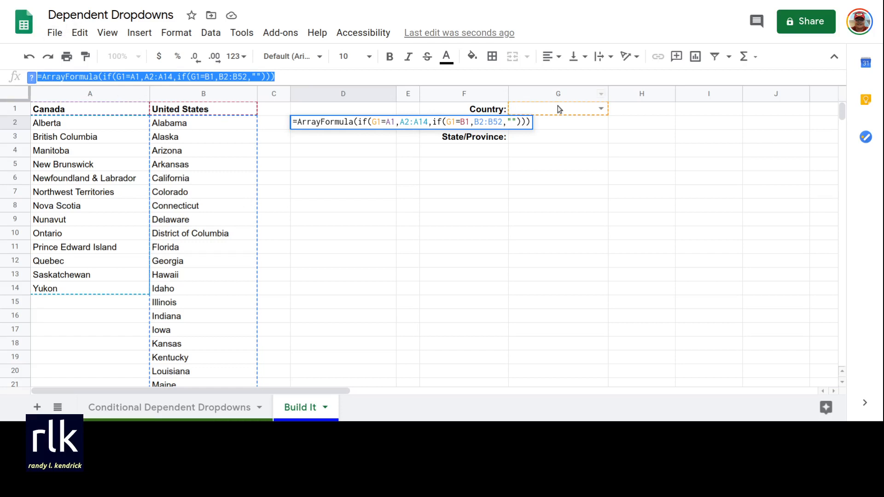
key("Escape")
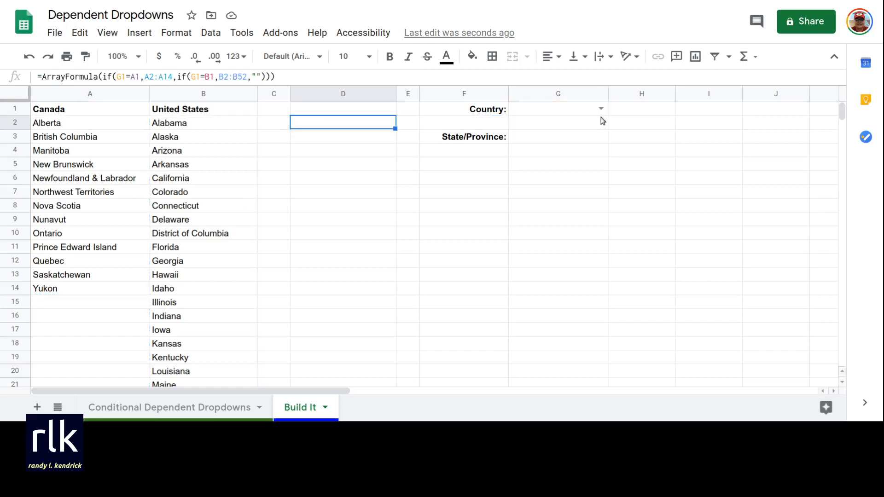
Step: Test the ArrayFormula output in column D by choosing Canada and United States in Country cell G1, and clear G1
left_click(600, 108)
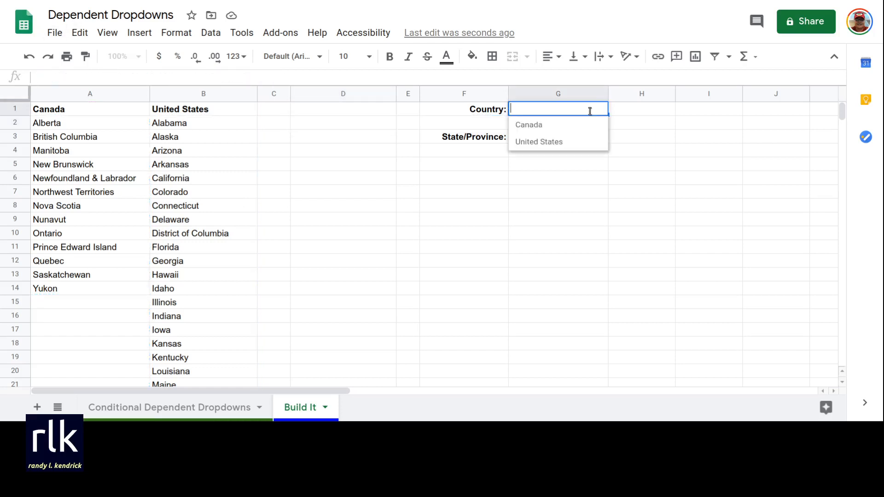
left_click(560, 129)
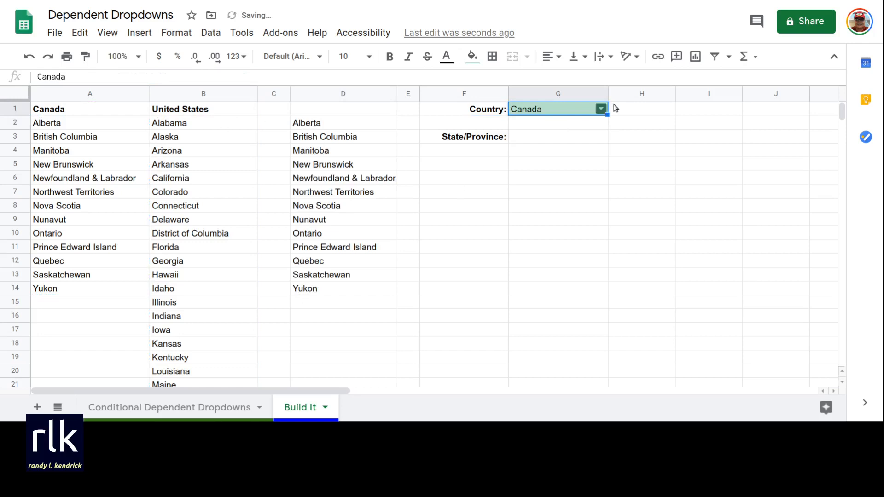
left_click(601, 109)
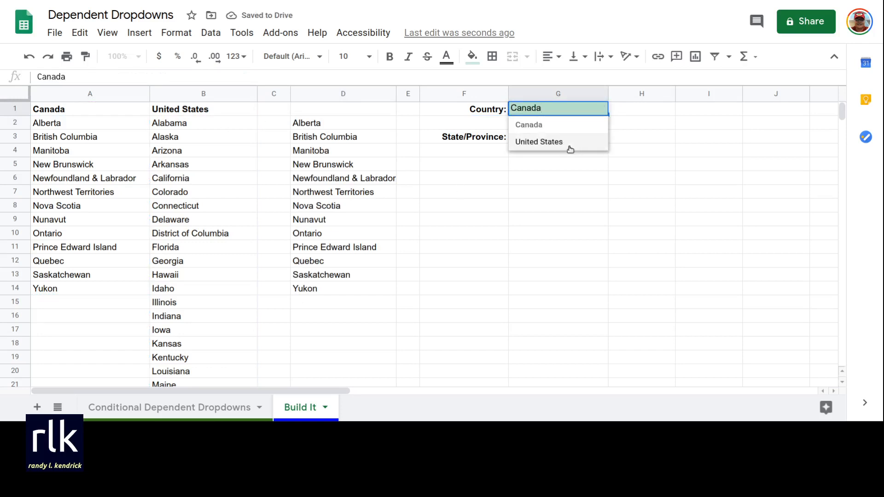
left_click(570, 147)
scroll(415, 233, "down", 6)
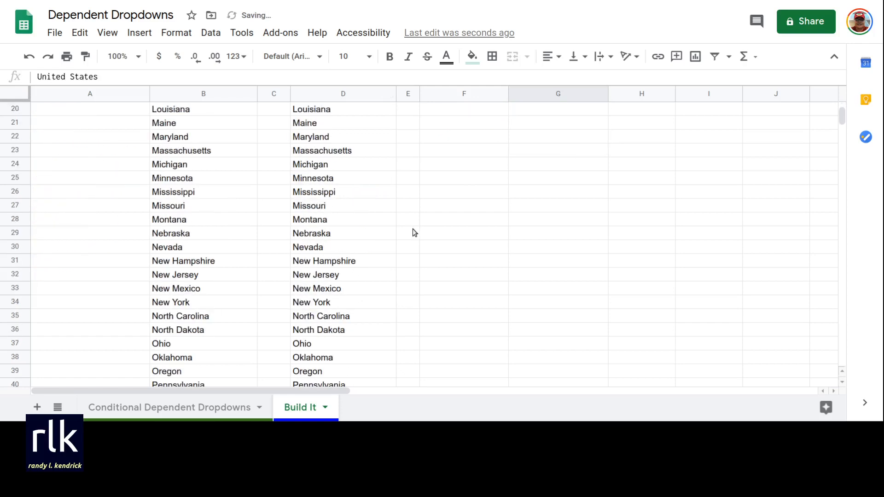
scroll(405, 221, "up", 7)
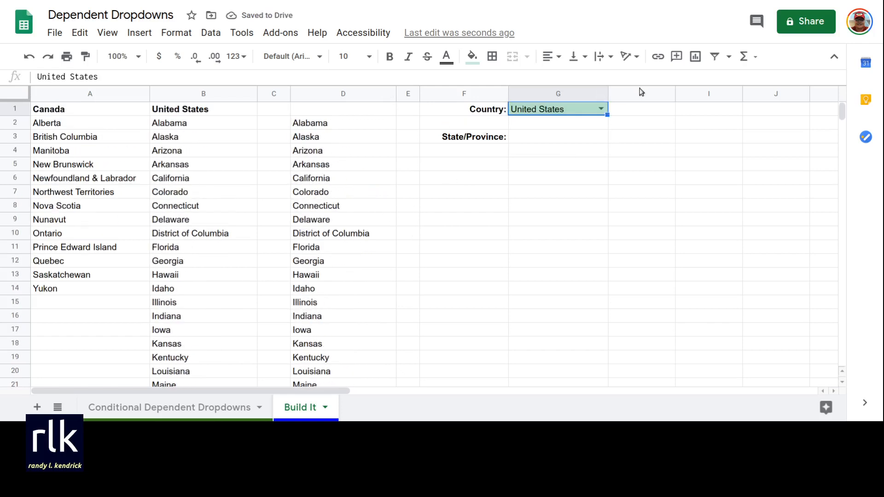
key("Delete")
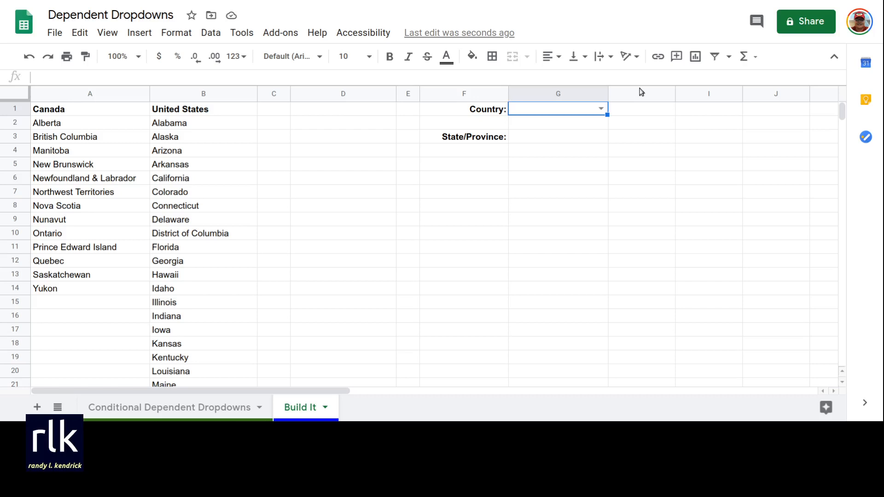
Step: Open the data validation settings for State/Province cell G3
left_click(518, 142)
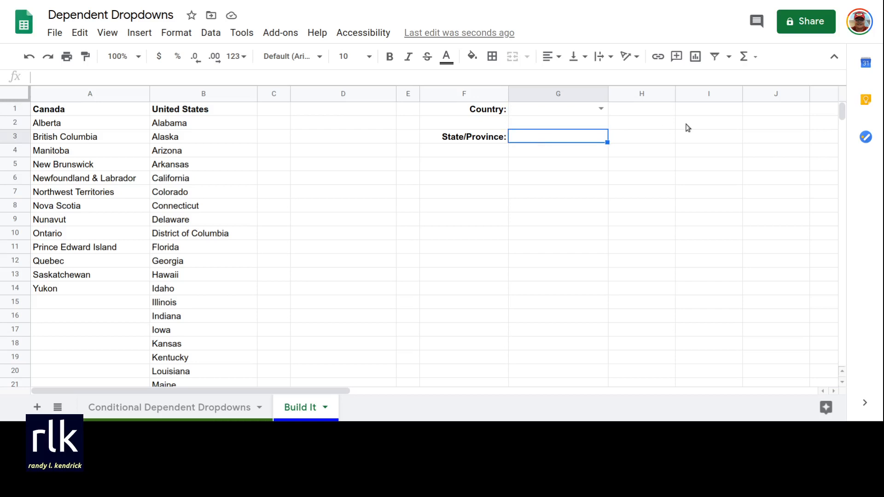
right_click(549, 142)
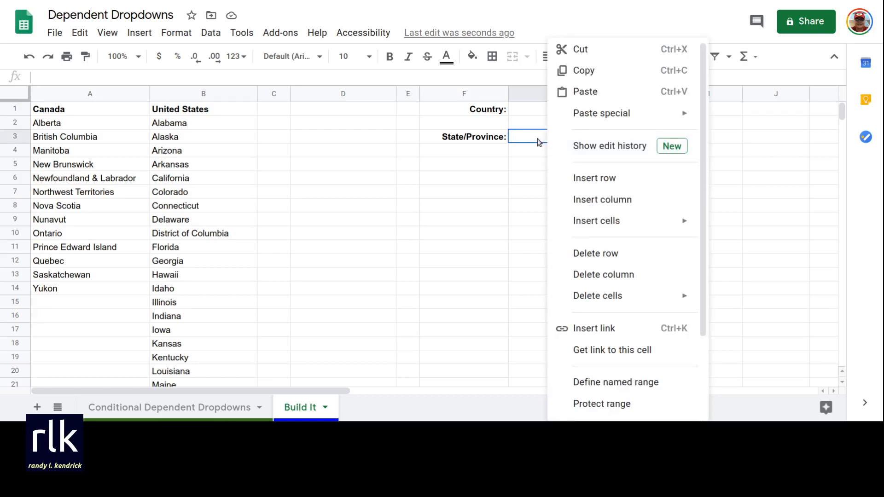
scroll(621, 207, "down", 3)
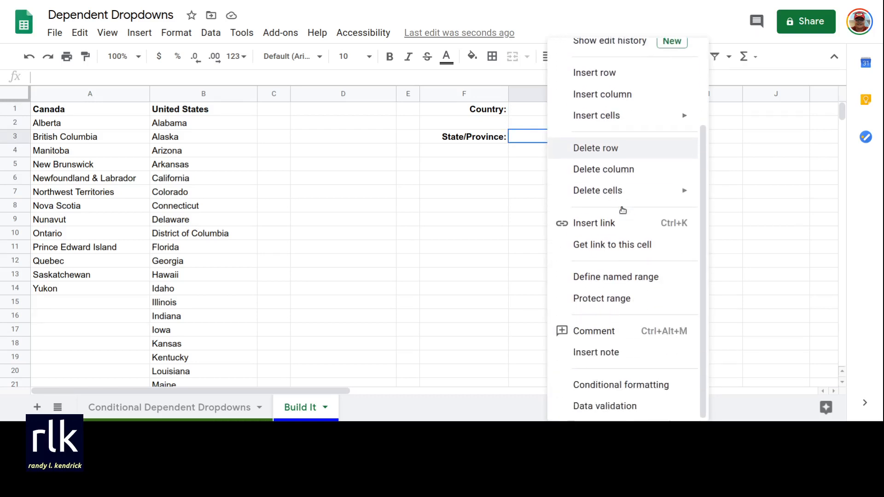
left_click(590, 407)
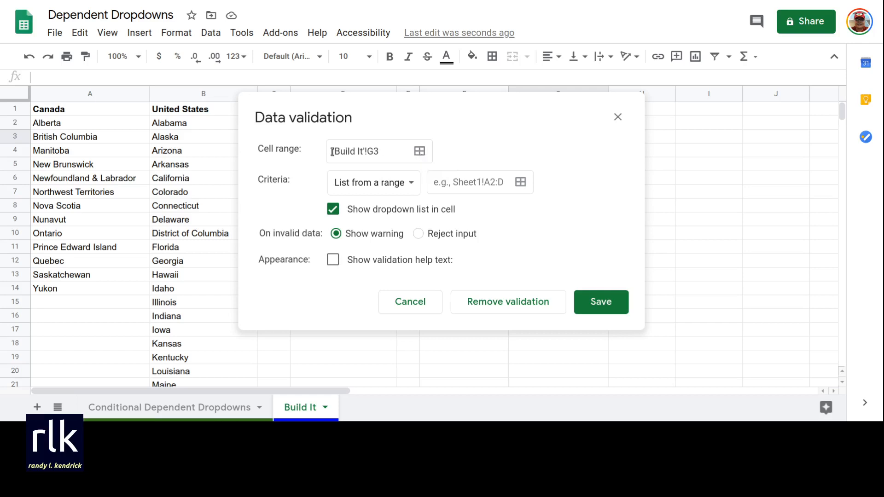
left_click(521, 183)
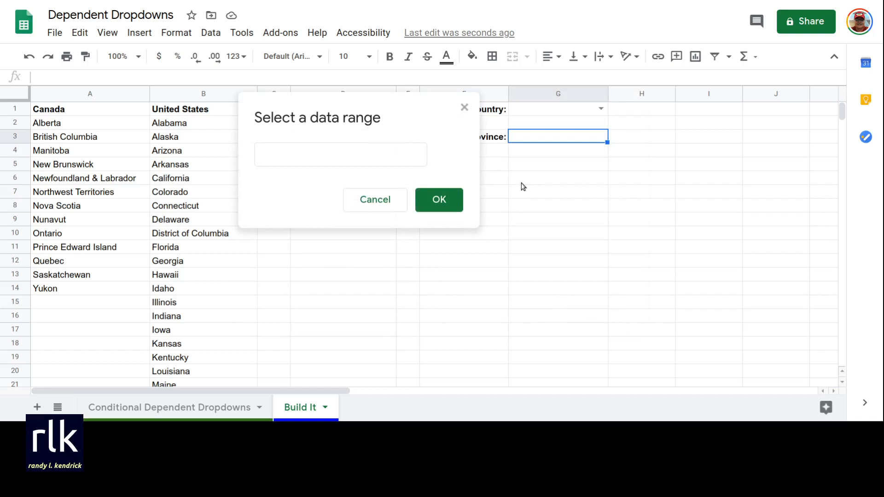
type("D")
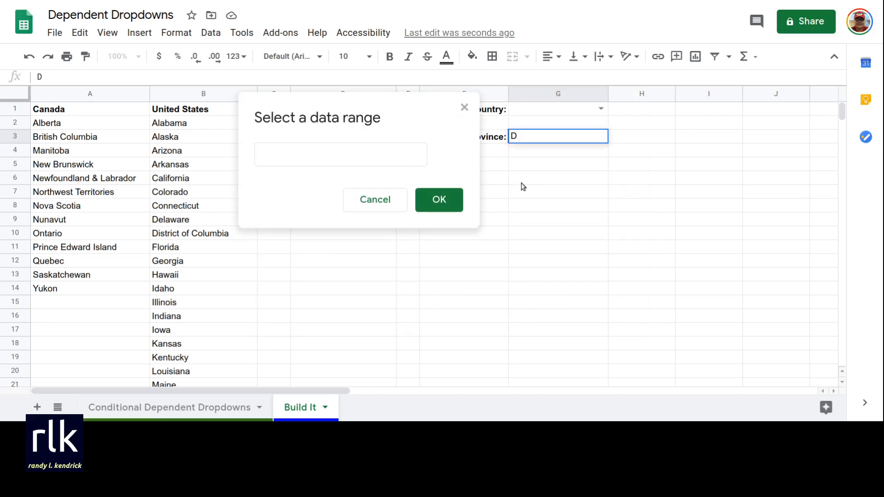
type("2:D52")
key("Return")
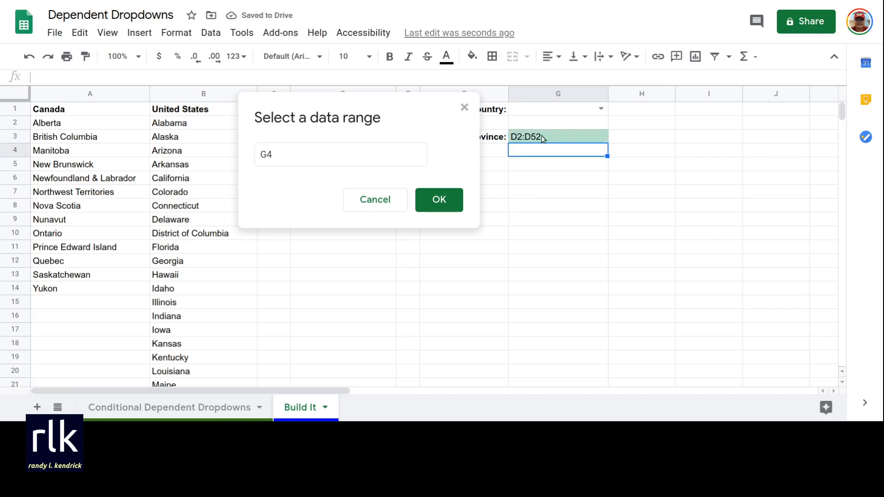
left_click(540, 136)
key("Delete")
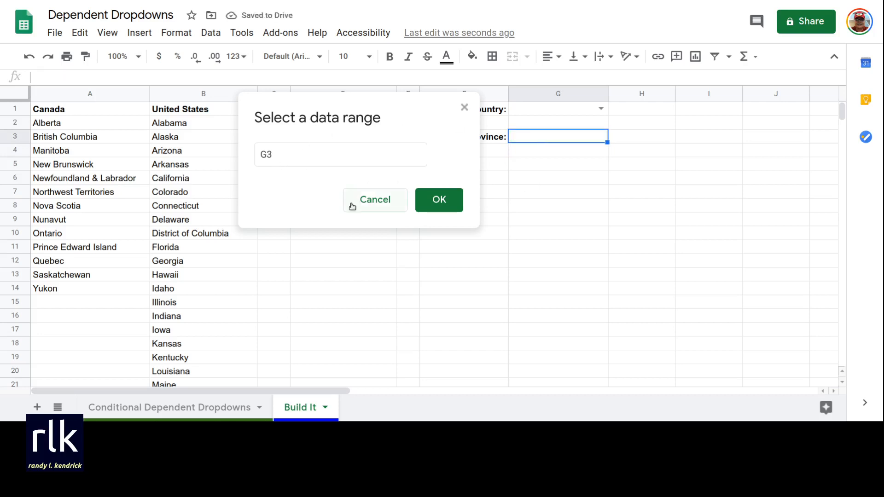
left_click(369, 203)
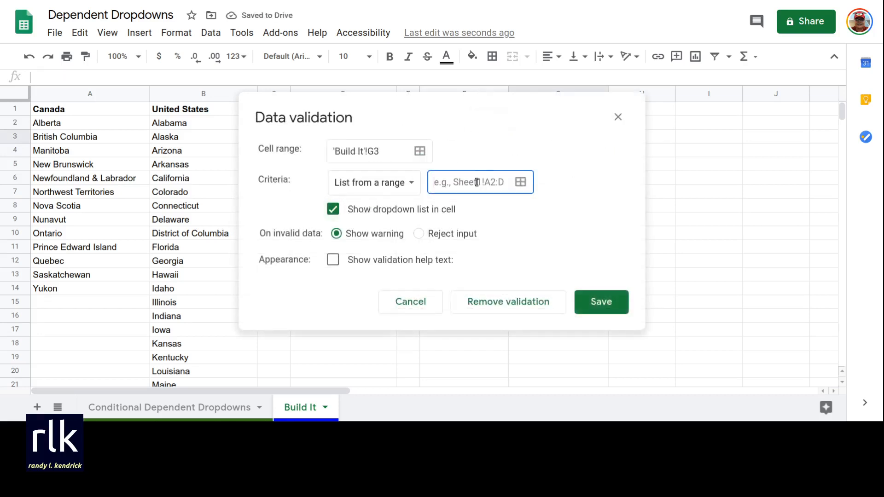
Step: Set G3's validation criteria to a list from the range D2:D52 and save the dropdown
left_click(520, 183)
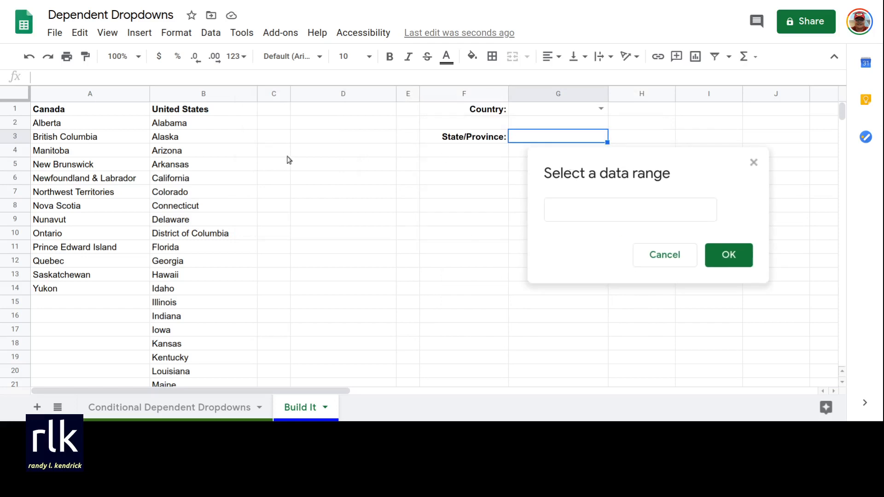
left_click_drag(324, 123, 330, 194)
key("Return")
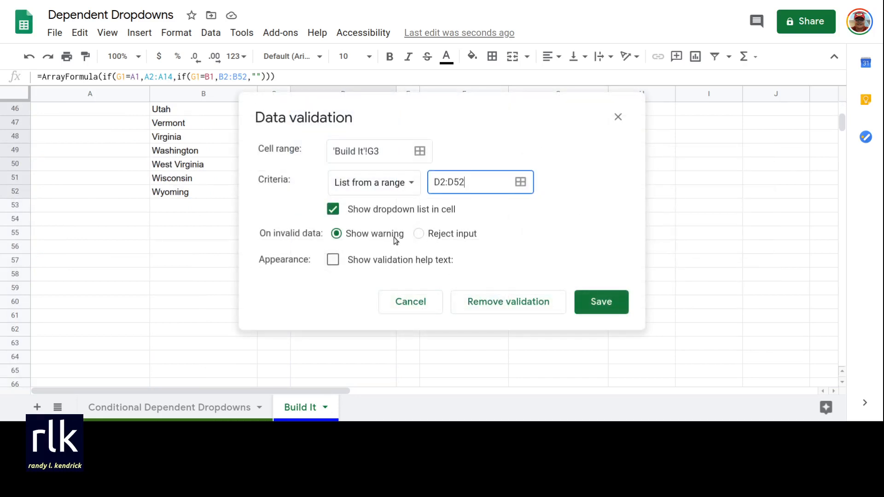
left_click(587, 311)
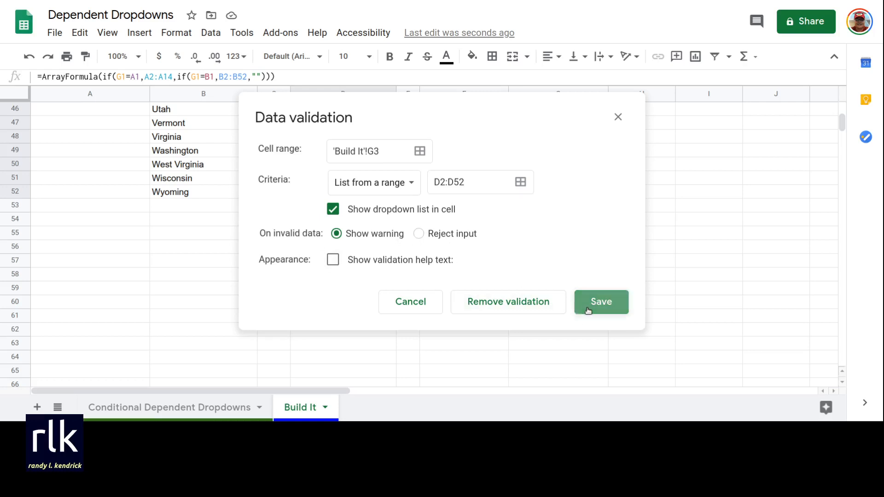
scroll(405, 253, "up", 15)
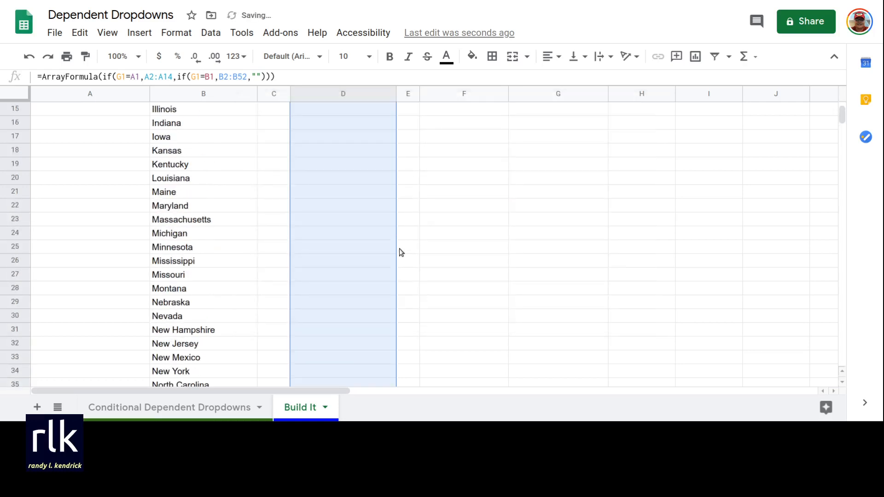
left_click(599, 190)
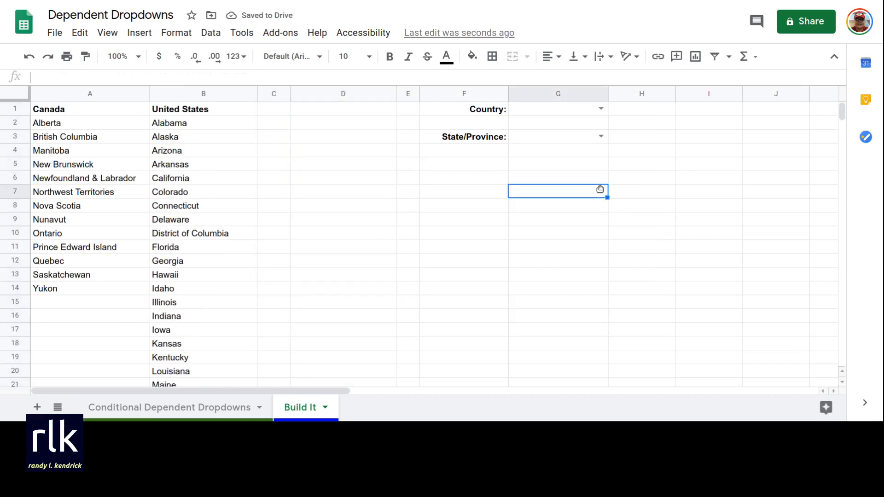
Step: Test the dependent dropdown by choosing Canada as Country and Northwest Territories as State/Province
left_click(600, 109)
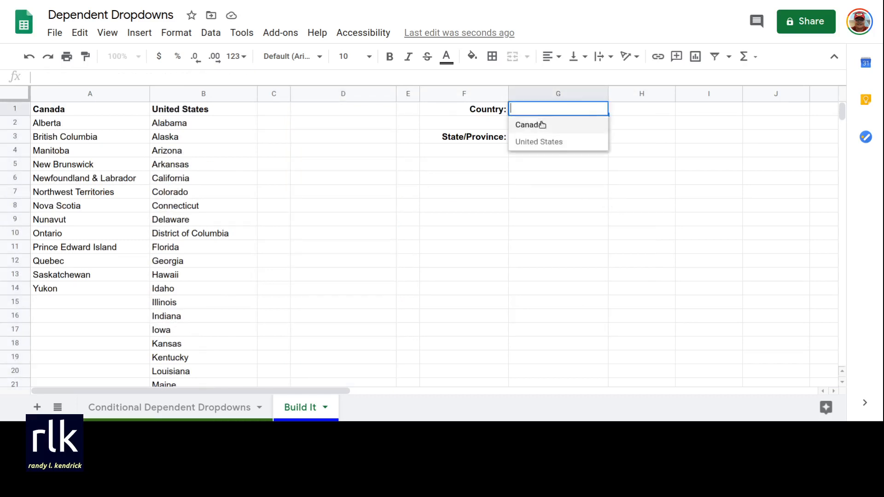
left_click(535, 124)
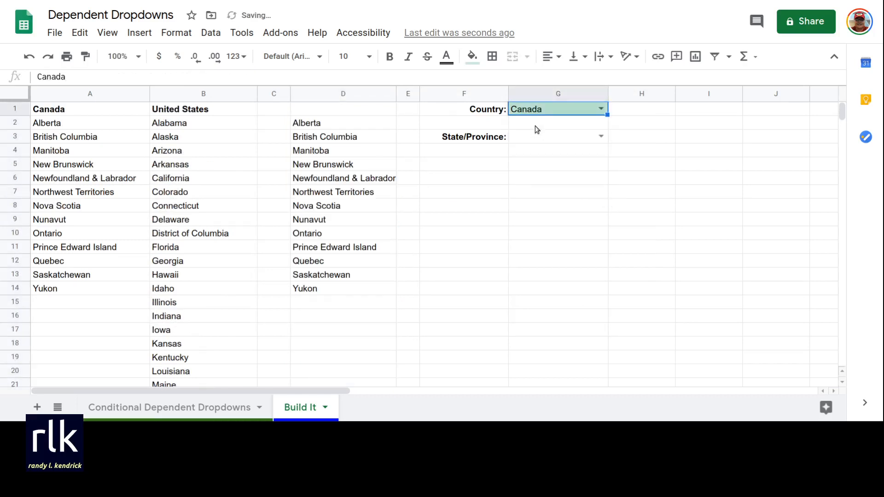
left_click(600, 136)
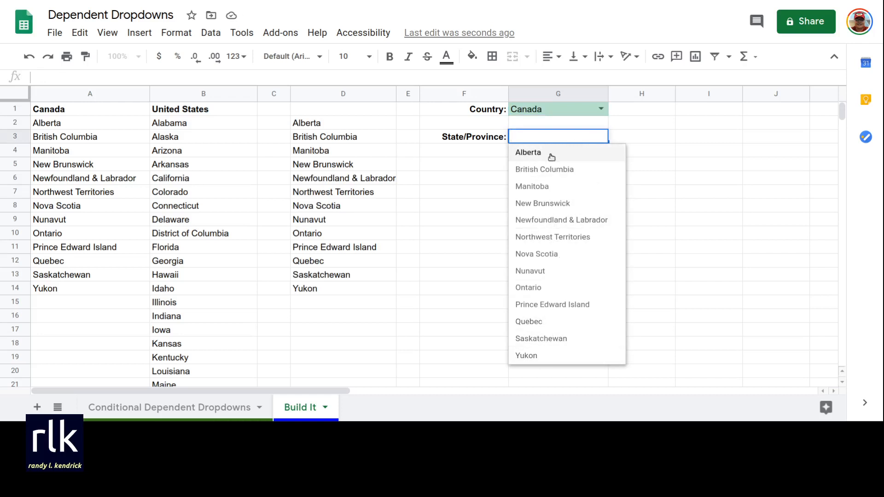
left_click(682, 166)
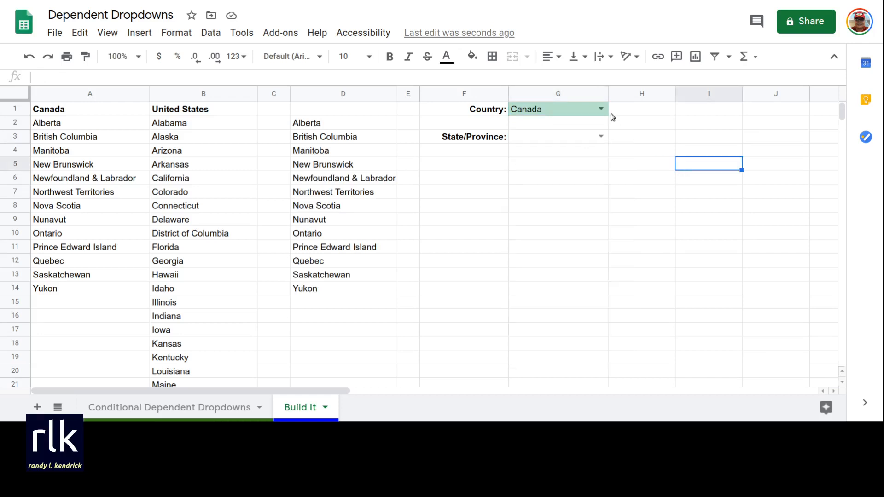
left_click(600, 137)
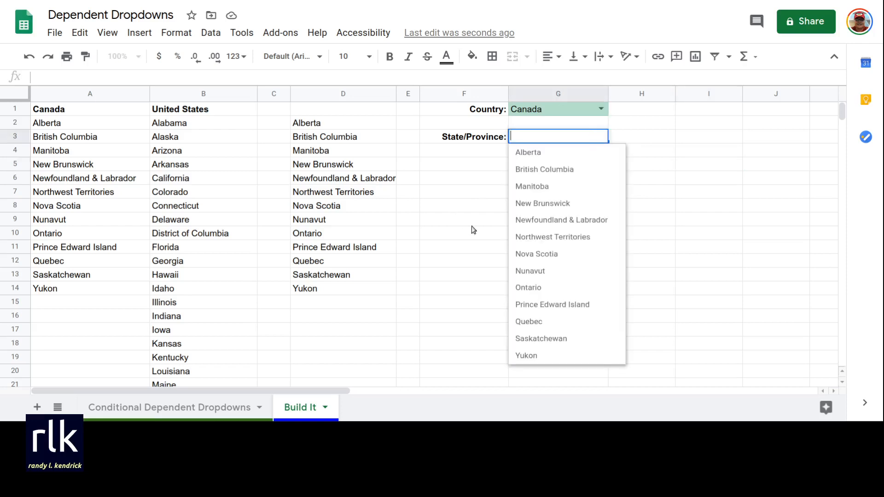
left_click(520, 237)
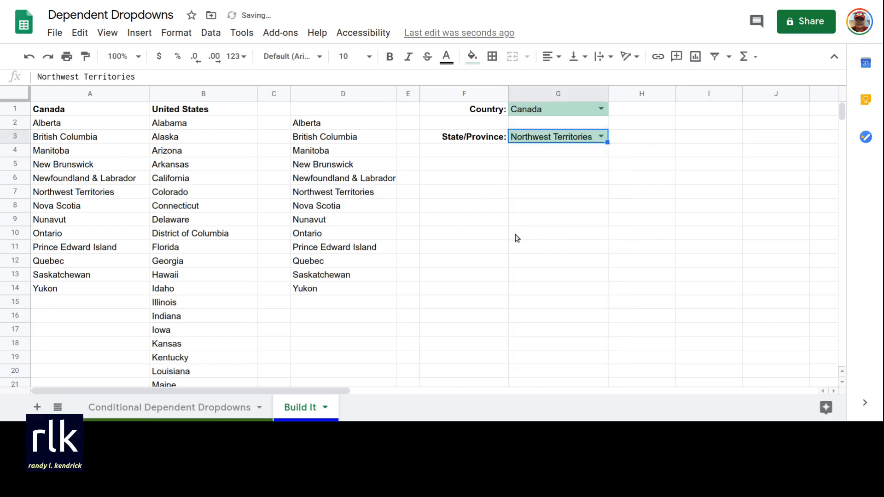
left_click(650, 140)
Step: Change Country in G1 to United States and choose California as State/Province in G3
left_click(601, 101)
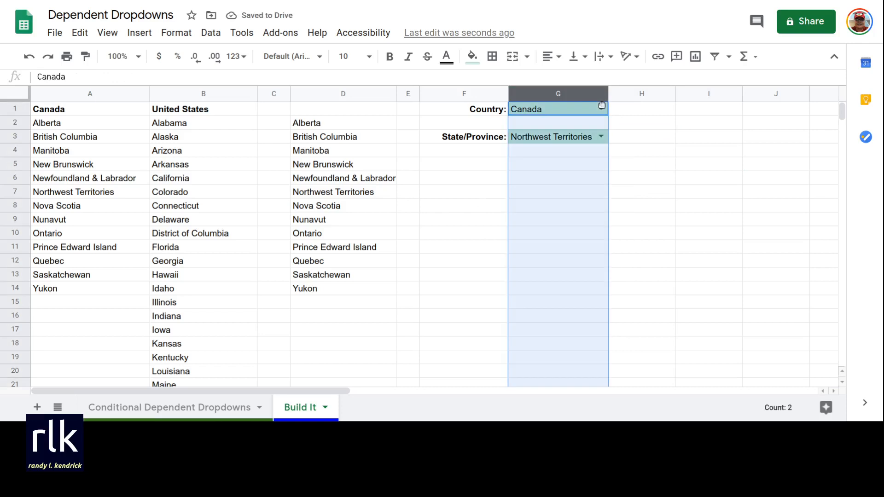
left_click(658, 135)
left_click(569, 114)
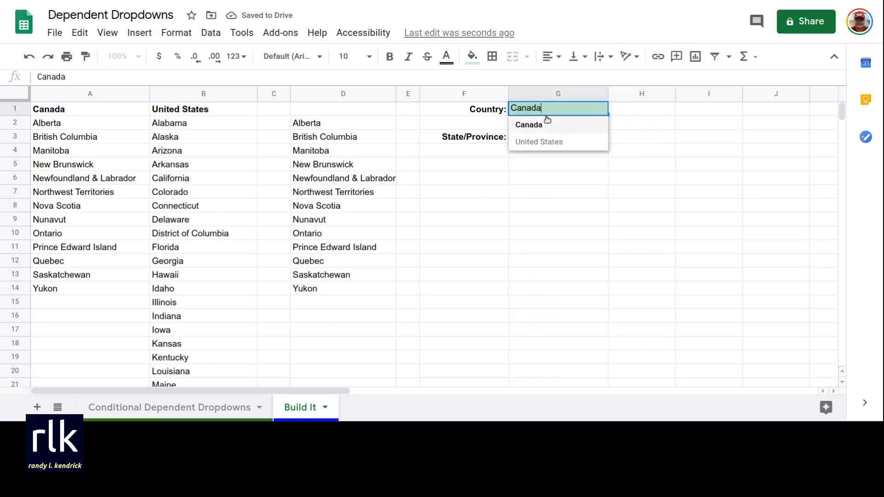
left_click(539, 142)
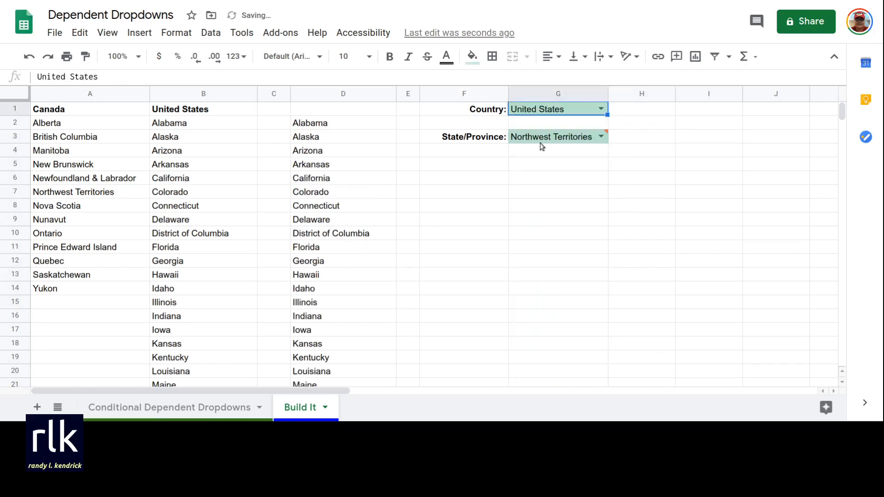
left_click(601, 137)
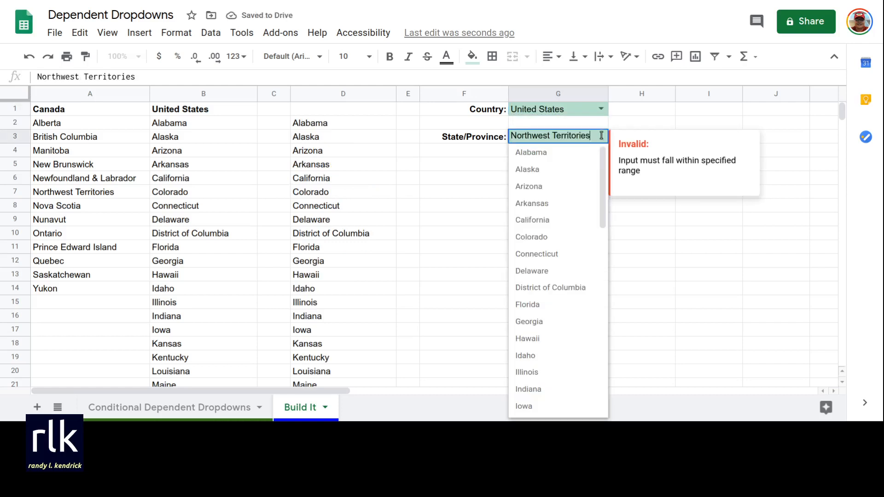
left_click(515, 221)
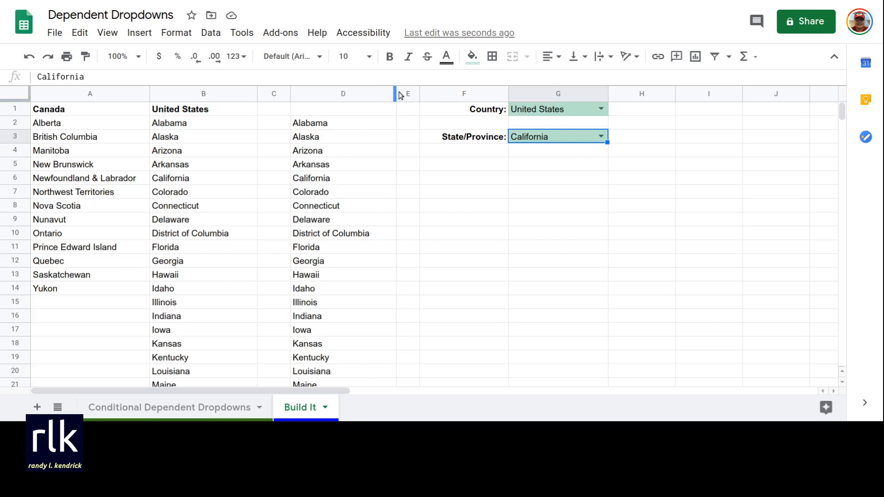
Step: Narrow helper column D to a sliver so that its list of states and provinces is hidden
left_click_drag(400, 95, 289, 101)
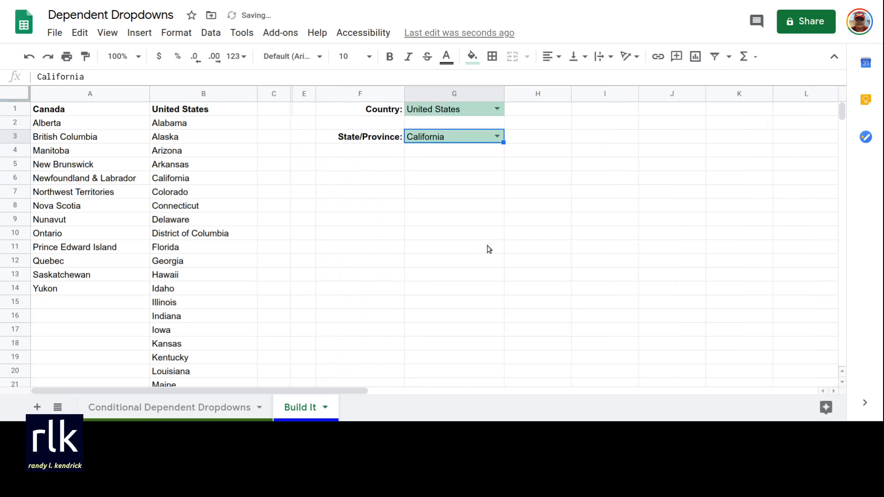
left_click(502, 238)
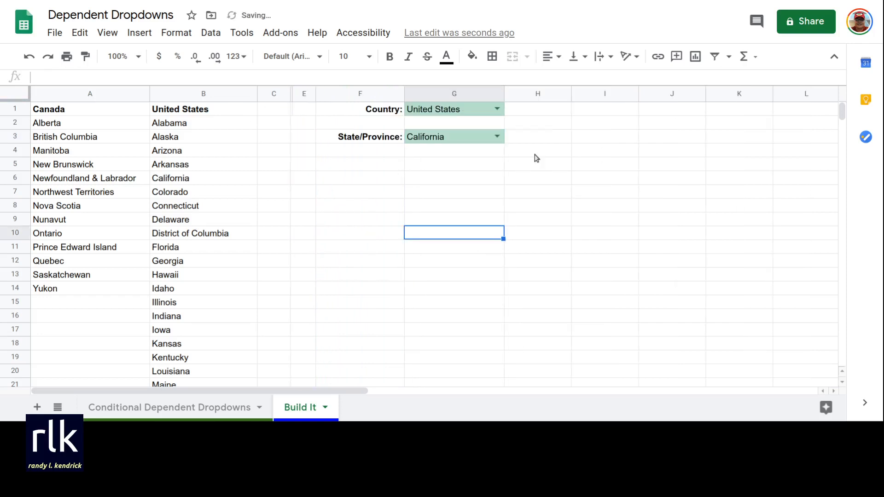
Step: Test the dropdowns with column D collapsed by choosing Canada as Country and Manitoba as State/Province
left_click(497, 109)
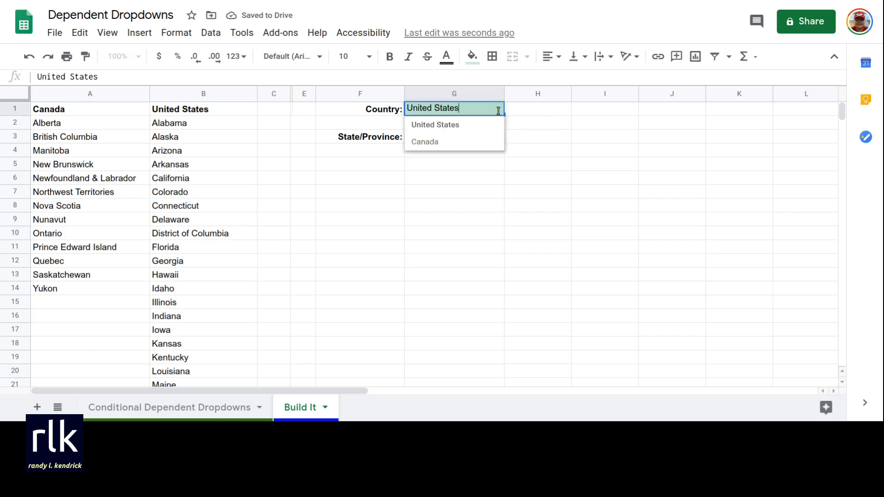
left_click(422, 141)
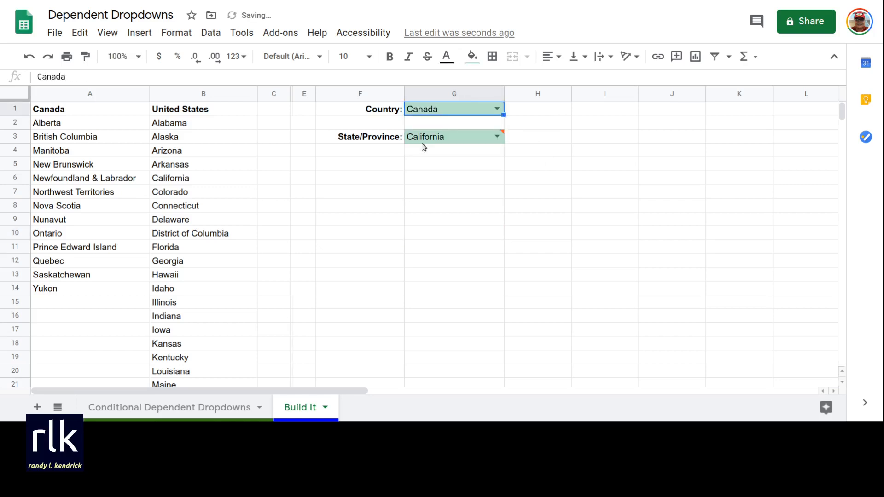
left_click(496, 137)
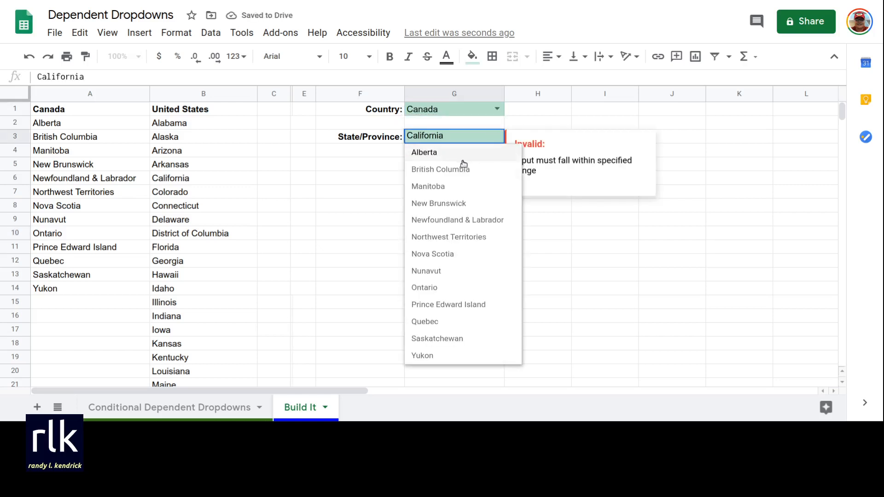
left_click(433, 188)
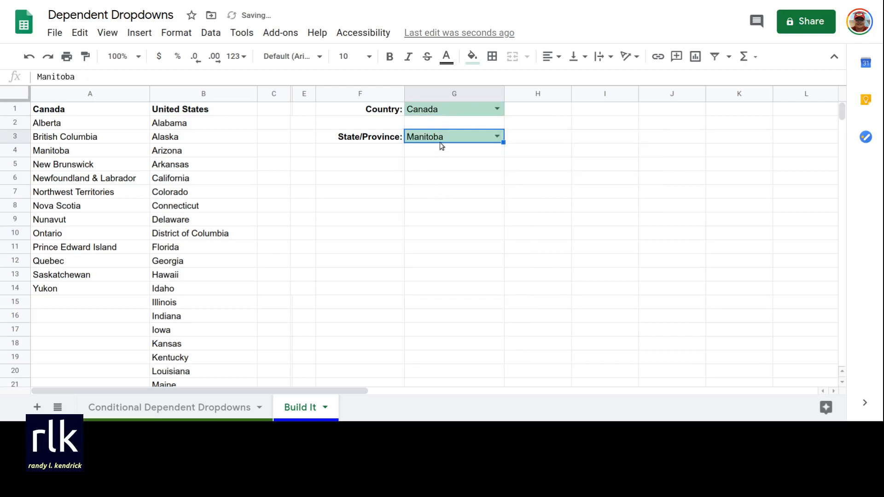